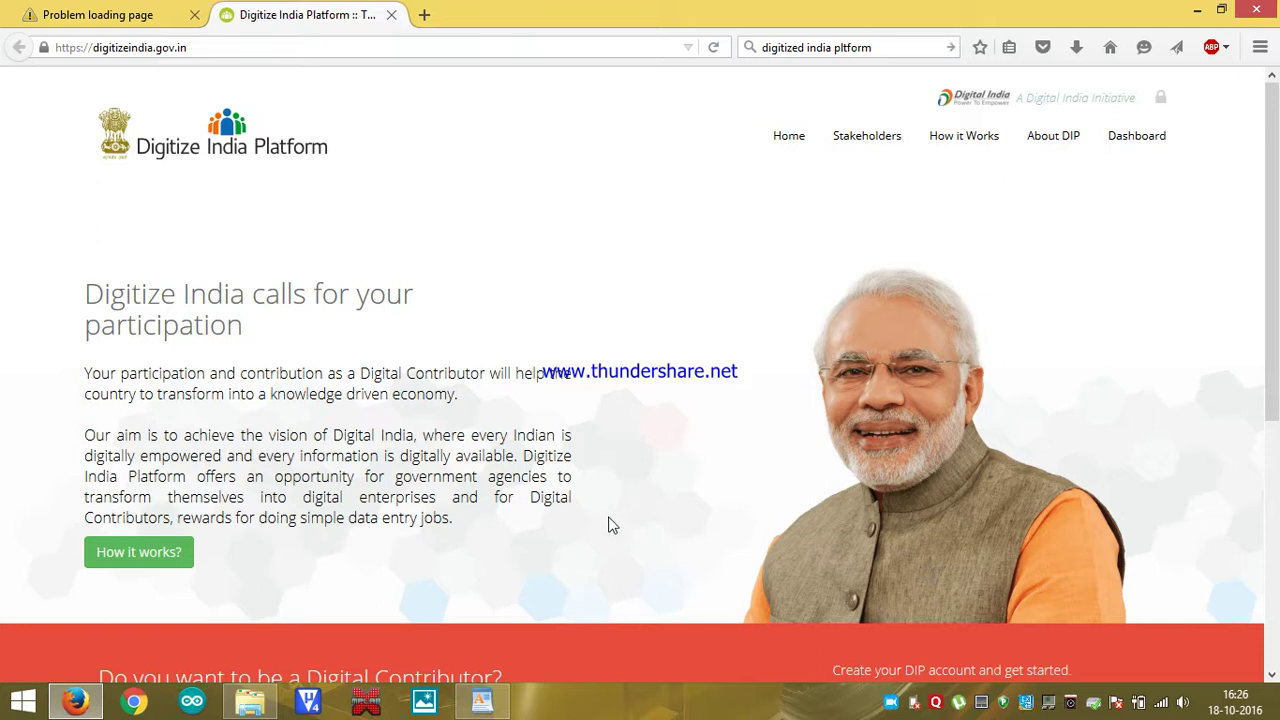
Step: Switch to the WordPad document and read through the notes down to the step 1 instruction with the site link
{"action": "left_click", "coordinate": [482, 700]}
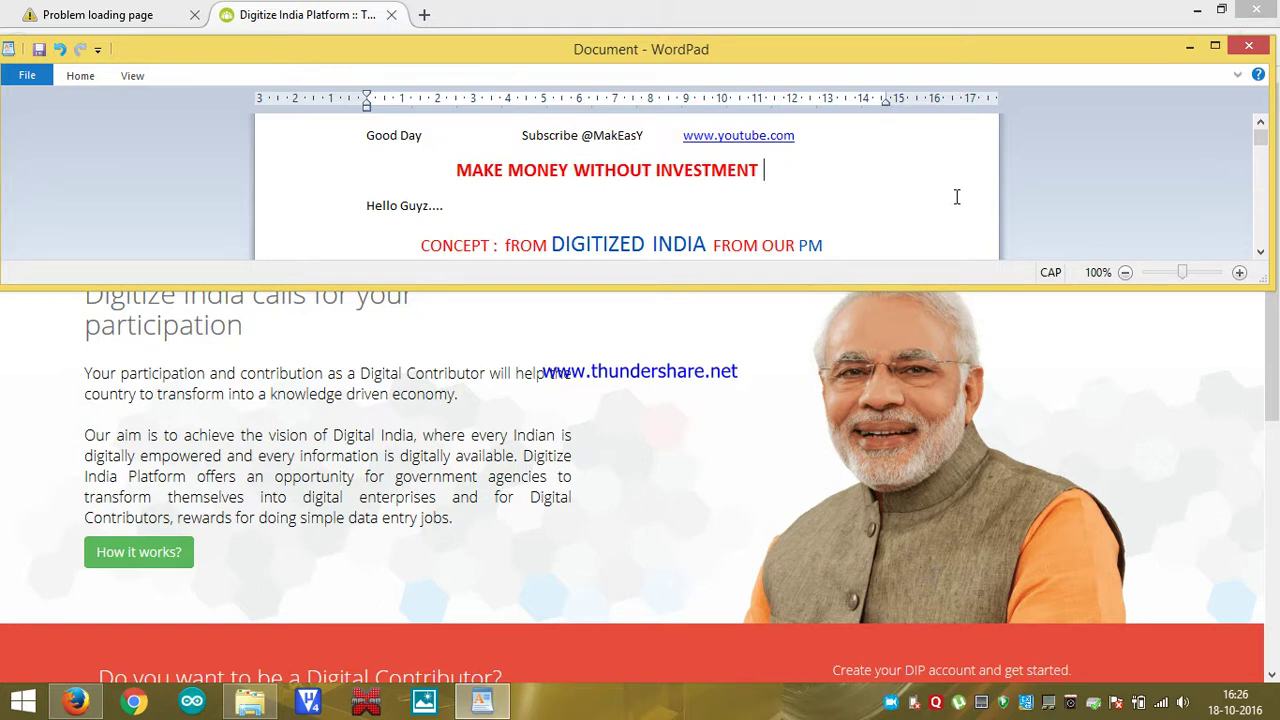
{"action": "key", "text": "Down"}
{"action": "key", "text": "Down"}
{"action": "key", "text": "Down"}
{"action": "key", "text": "Down"}
{"action": "key", "text": "Down"}
{"action": "key", "text": "Down"}
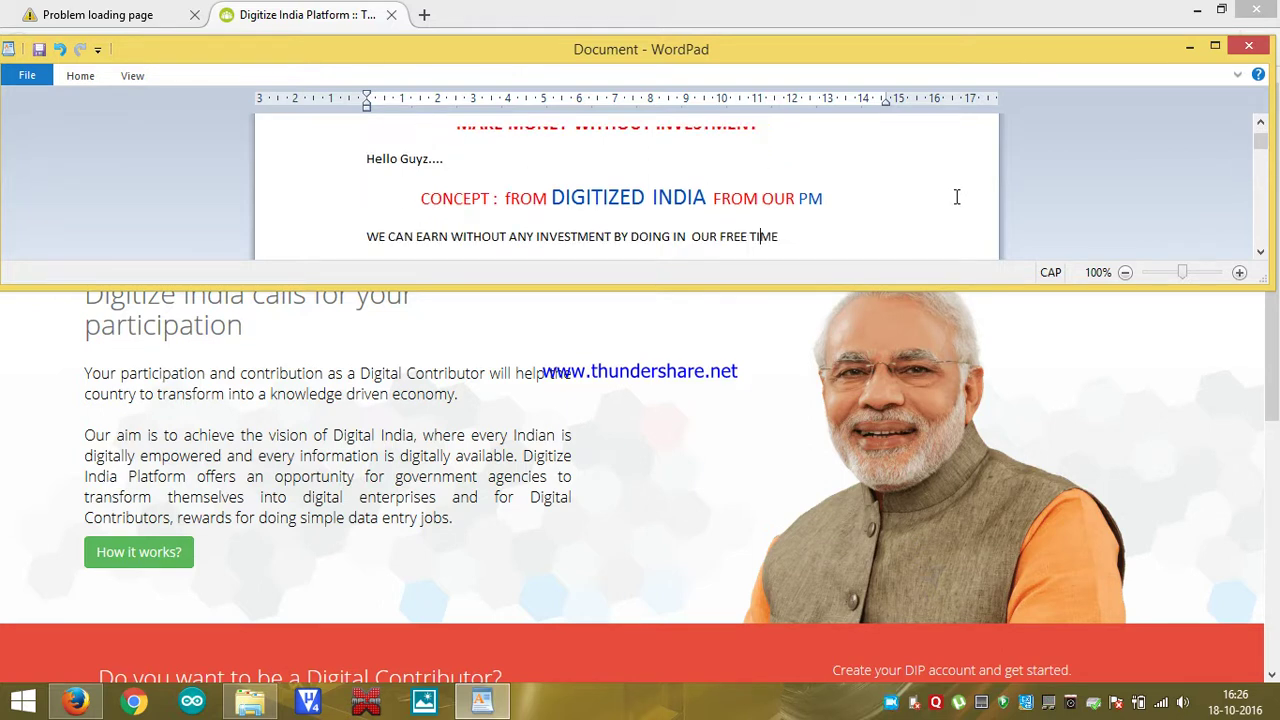
{"action": "key", "text": "Down"}
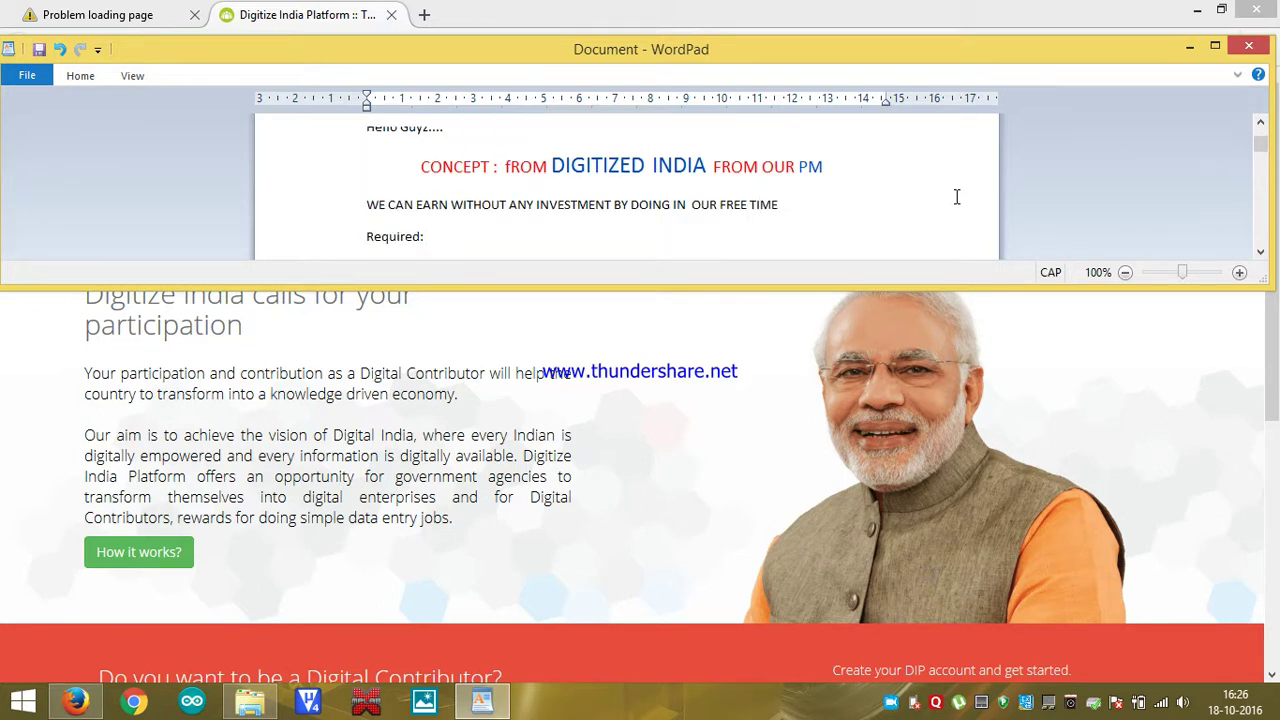
{"action": "key", "text": "Down"}
{"action": "key", "text": "Down"}
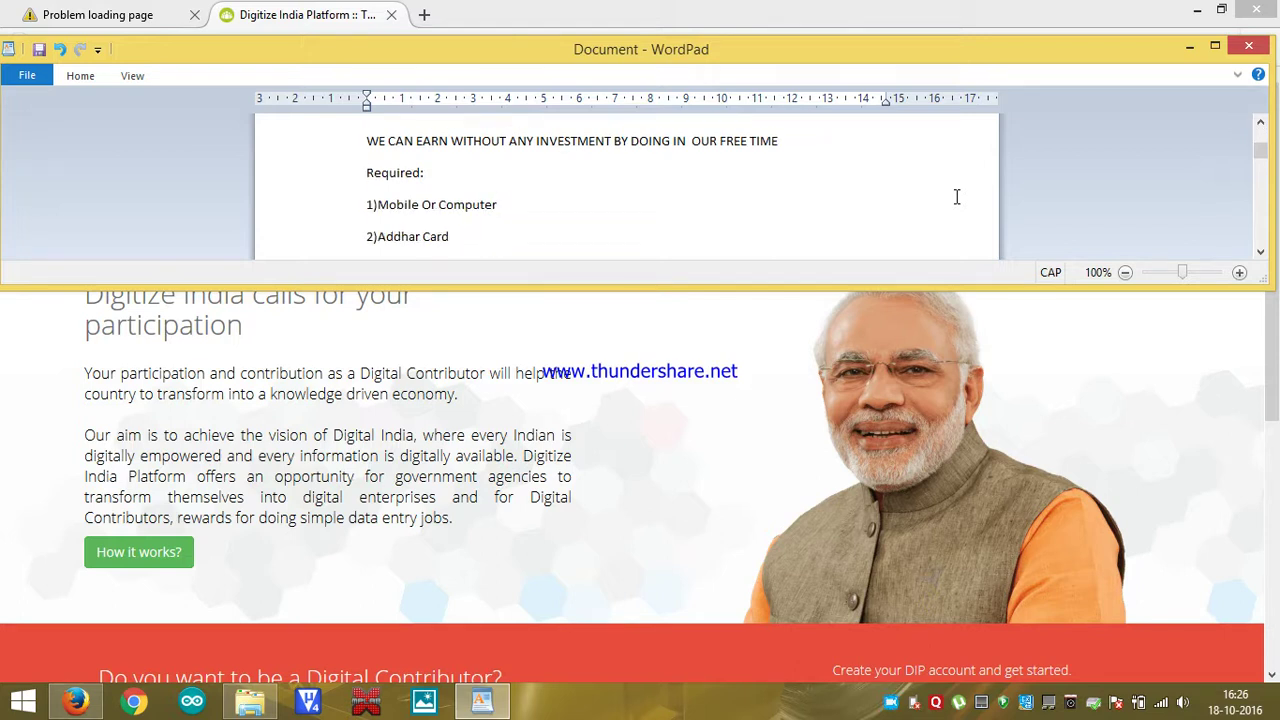
{"action": "key", "text": "Down"}
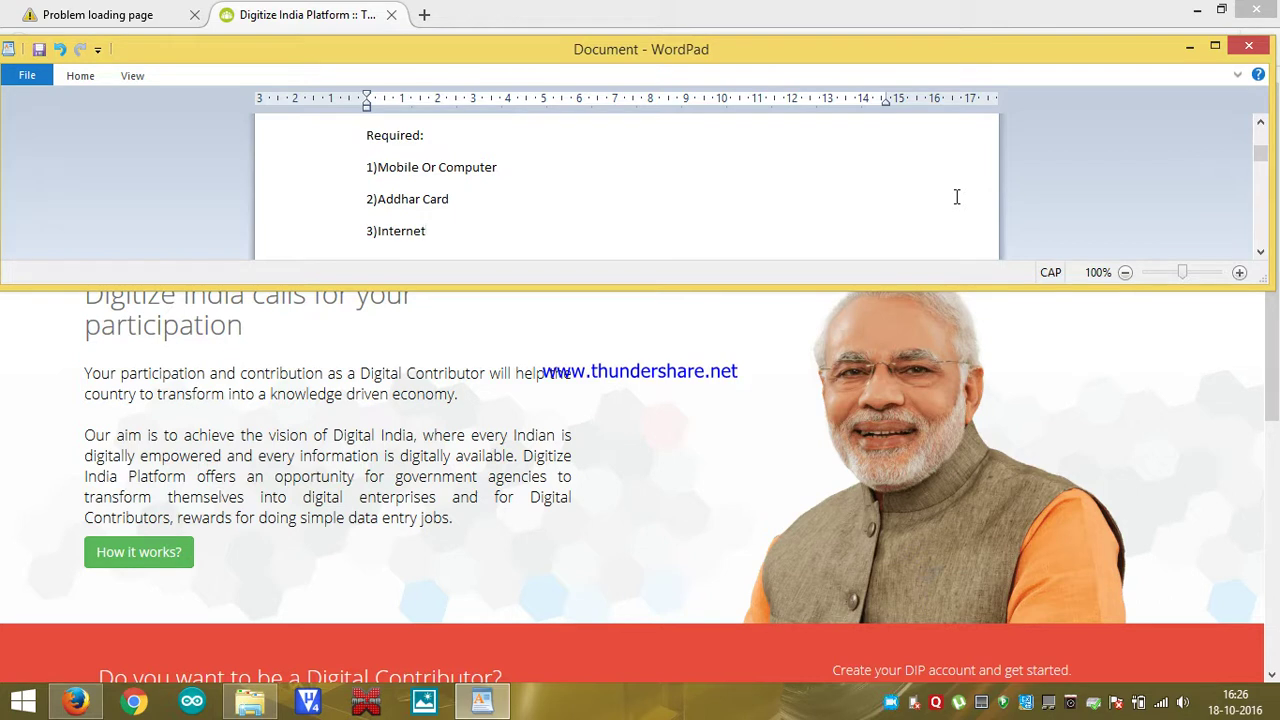
{"action": "key", "text": "Down"}
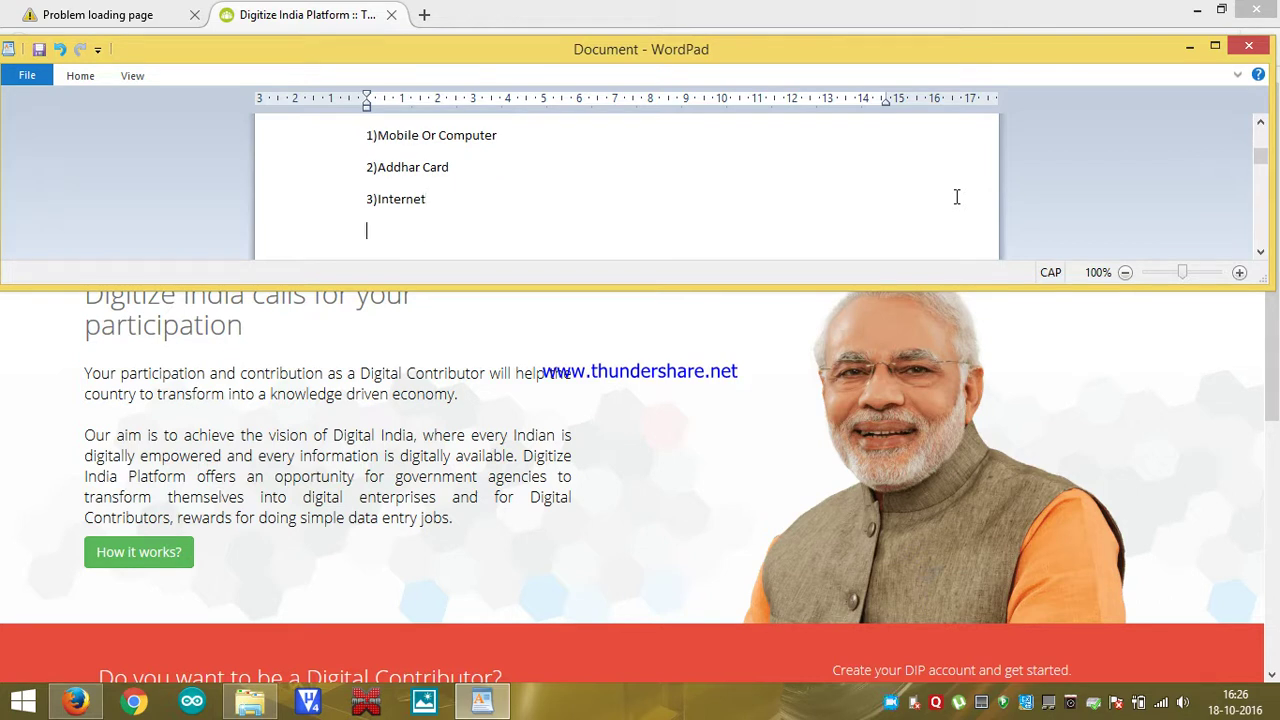
{"action": "key", "text": "Return"}
{"action": "type", "text": "step 1 : Type \"digitized india pltform\" in google or open https://digitizeindia.gov.in/"}
{"action": "key", "text": "Return"}
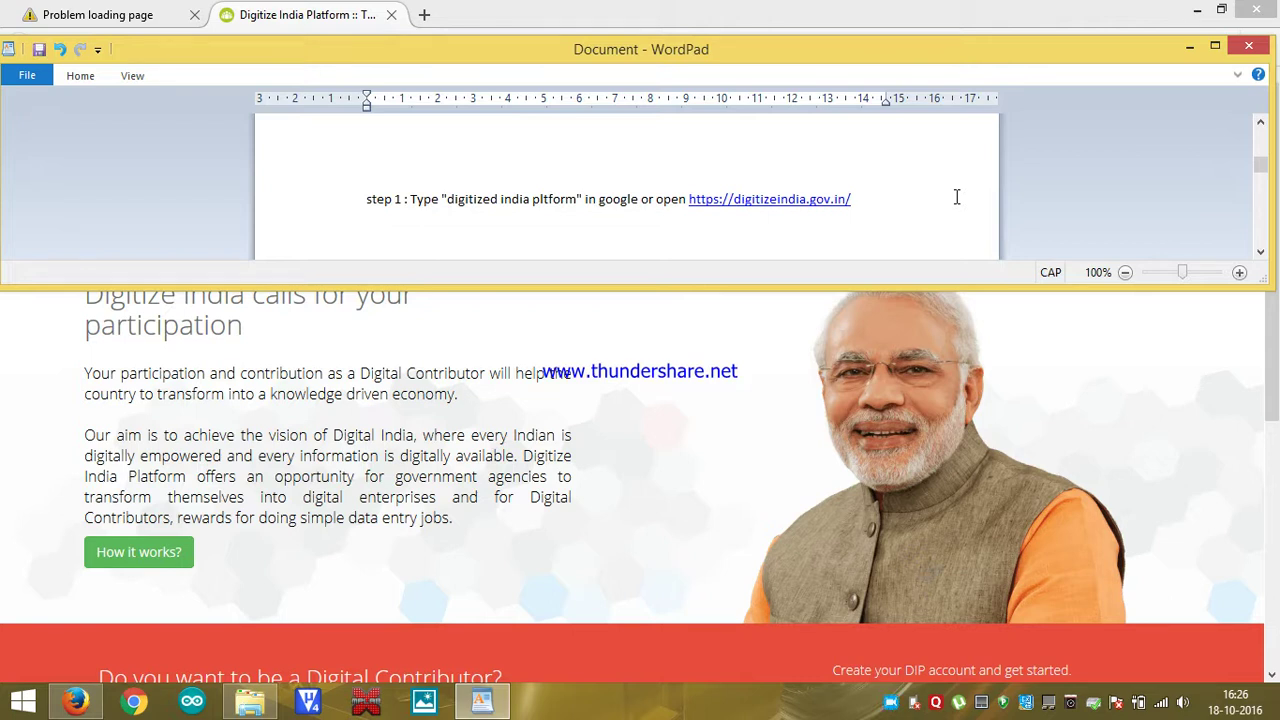
Step: Return to the Digitize India site in Firefox and open the account registration form by way of the sign-in page
{"action": "left_click", "coordinate": [735, 345]}
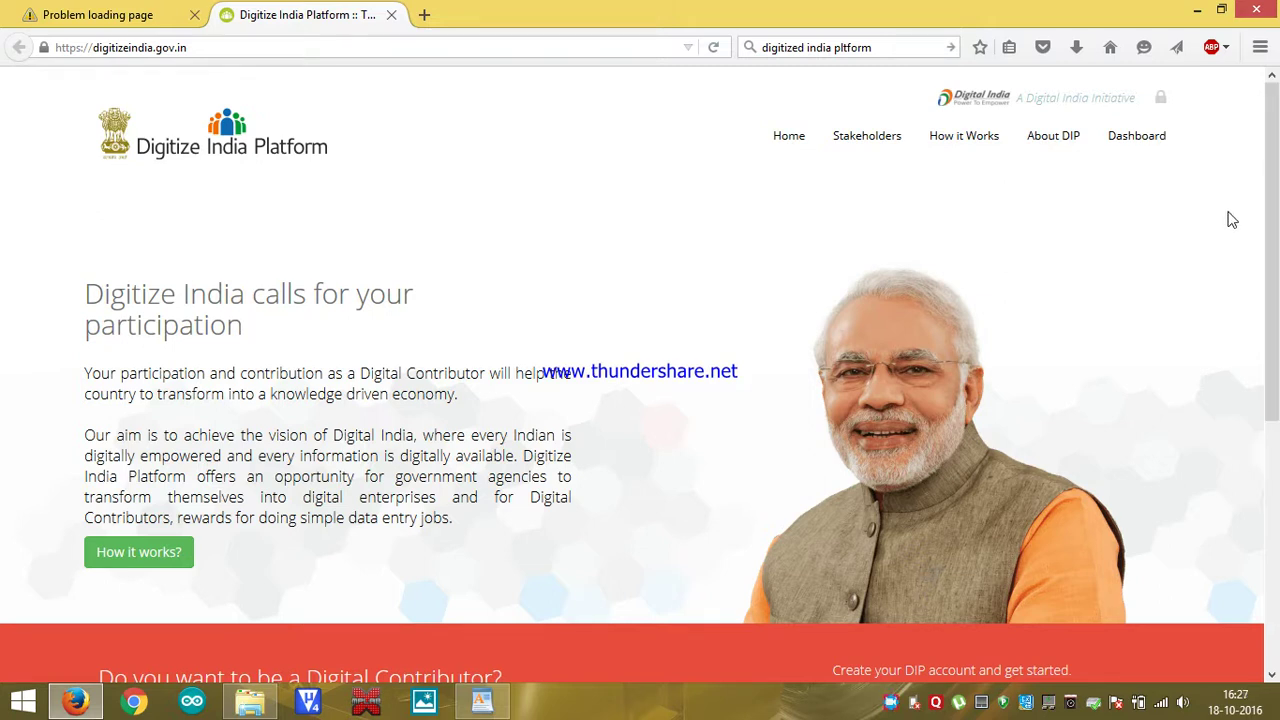
{"action": "left_click", "coordinate": [1163, 107]}
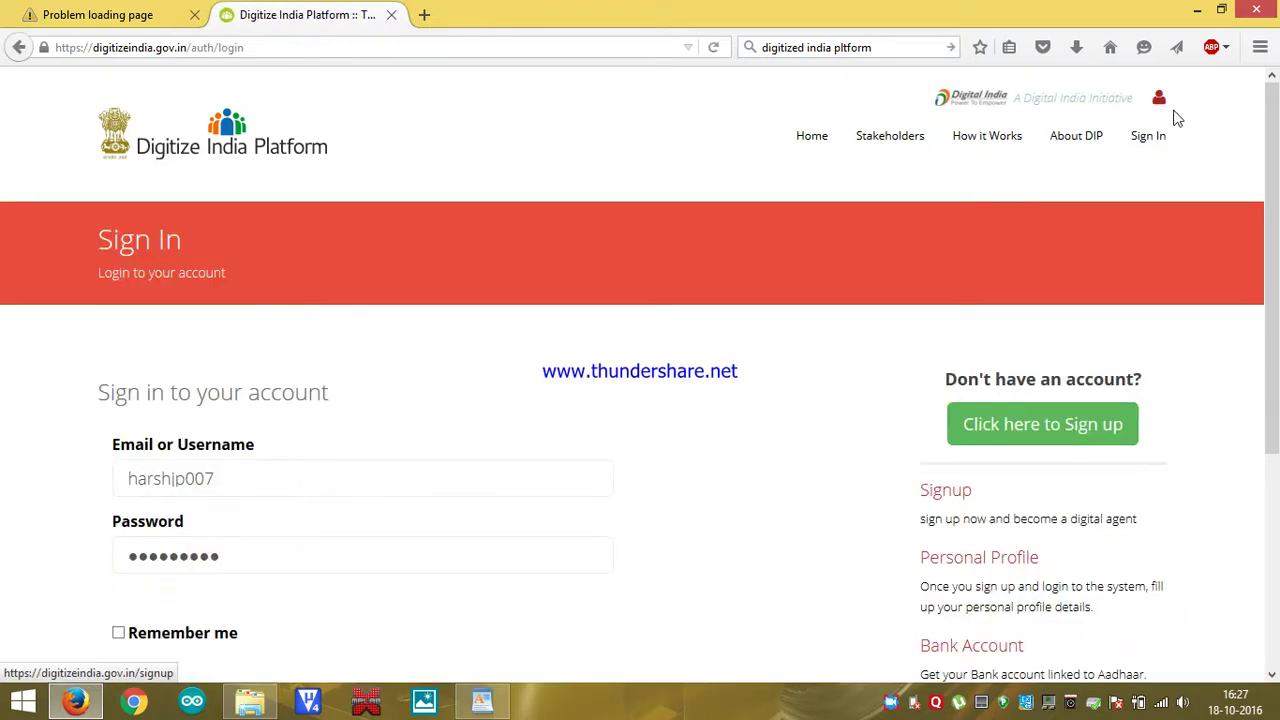
{"action": "scroll", "coordinate": [1277, 205], "scroll_direction": "down", "scroll_amount": 2}
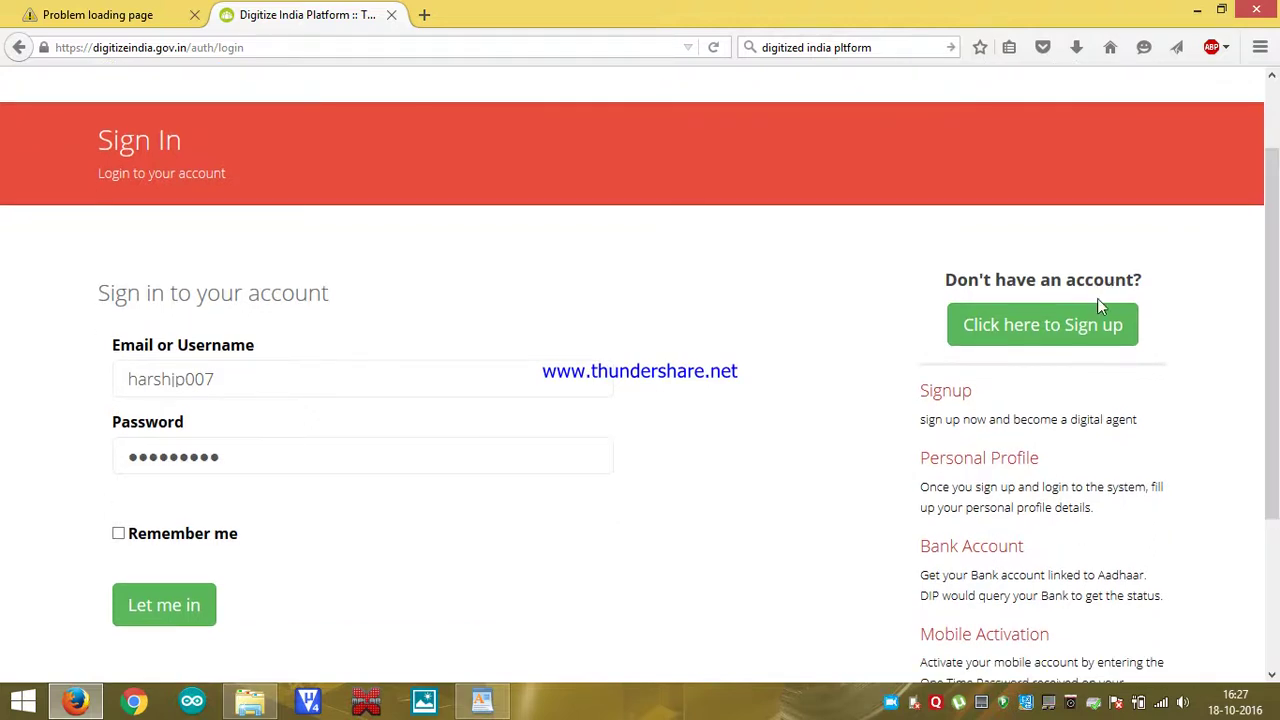
{"action": "left_click", "coordinate": [1082, 330]}
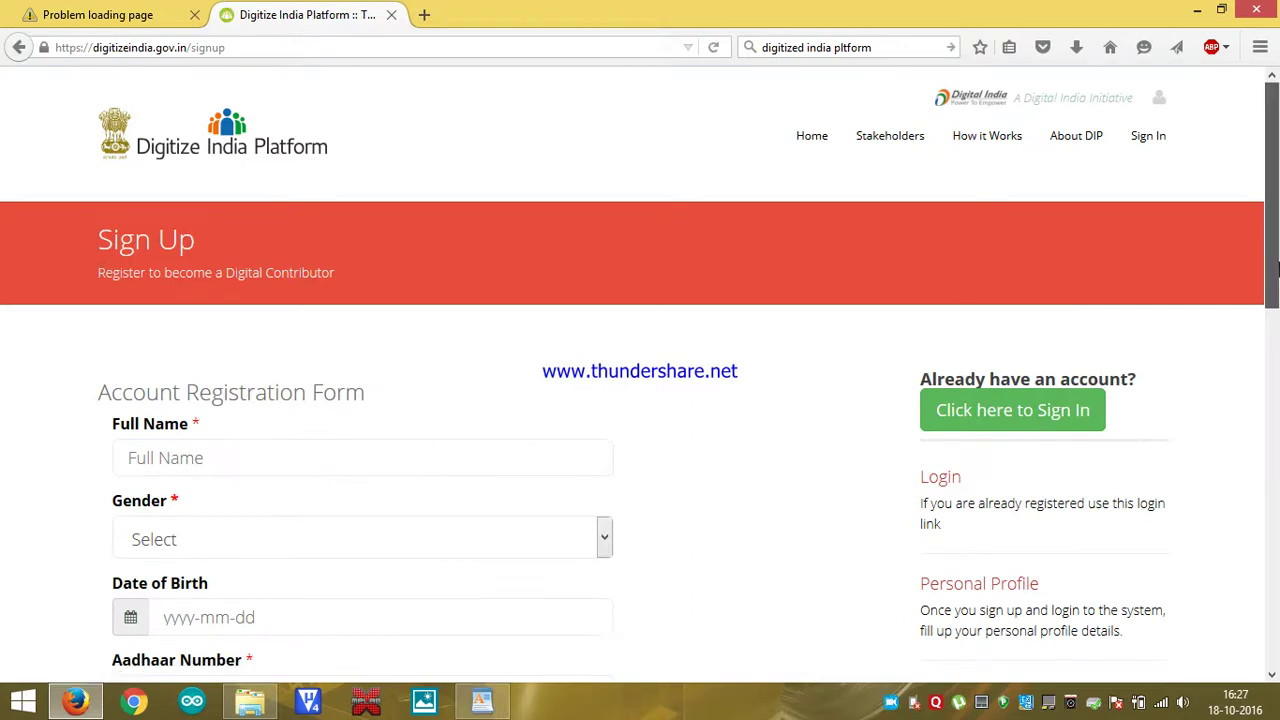
Step: Examine the full name, gender, date of birth and Aadhaar number fields of the registration form, including the gender options and Aadhaar validation
{"action": "left_click_drag", "start_coordinate": [1275, 268], "coordinate": [1266, 323]}
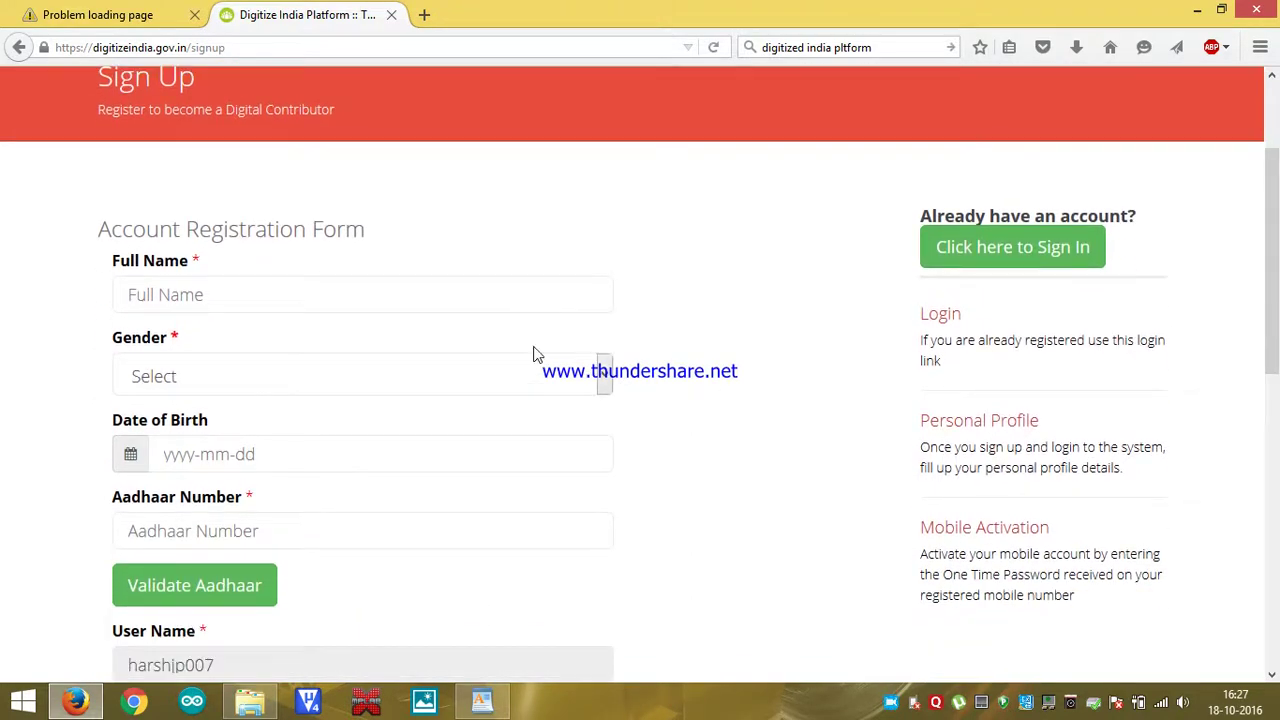
{"action": "left_click", "coordinate": [289, 308]}
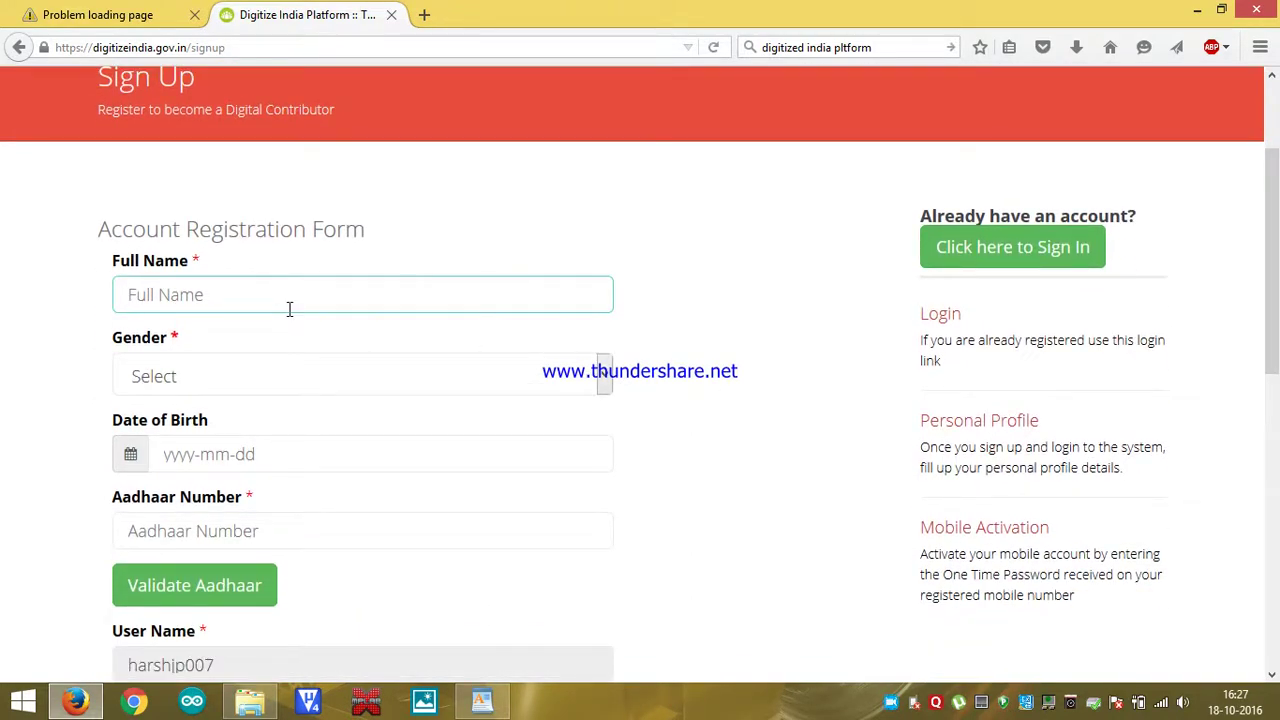
{"action": "left_click_drag", "start_coordinate": [1275, 172], "coordinate": [1276, 232]}
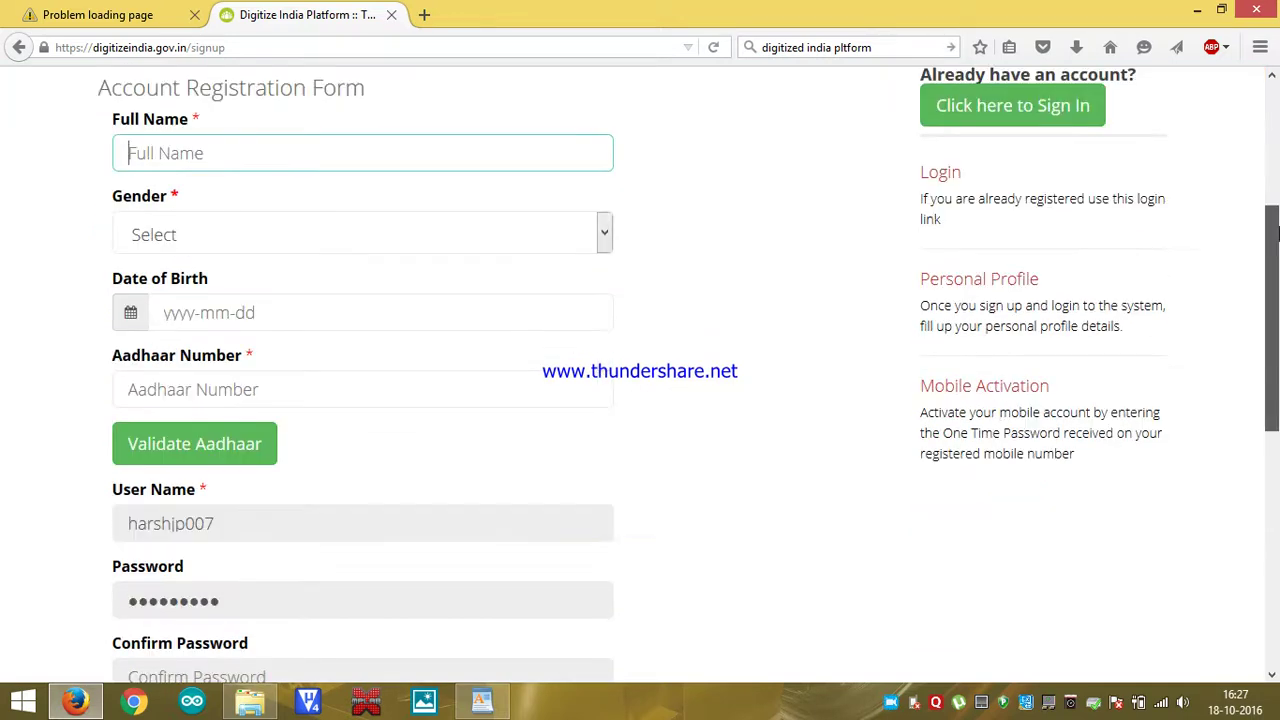
{"action": "left_click", "coordinate": [600, 238]}
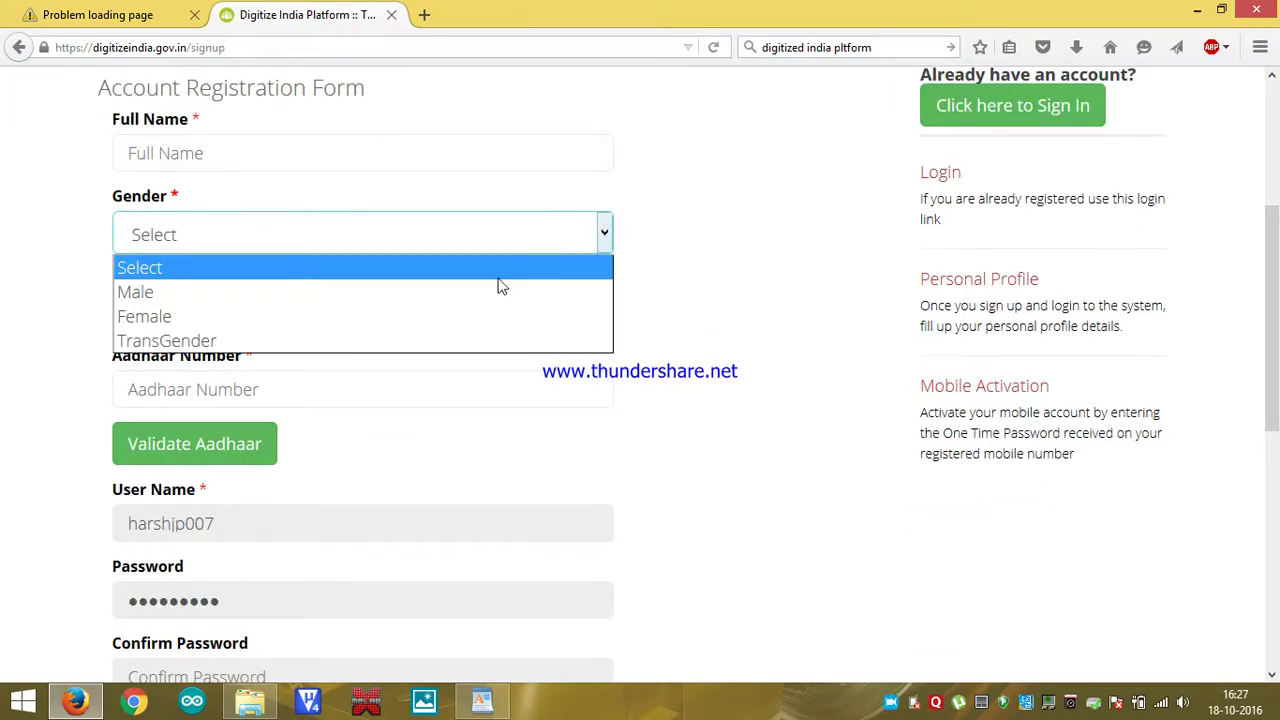
{"action": "left_click", "coordinate": [724, 294]}
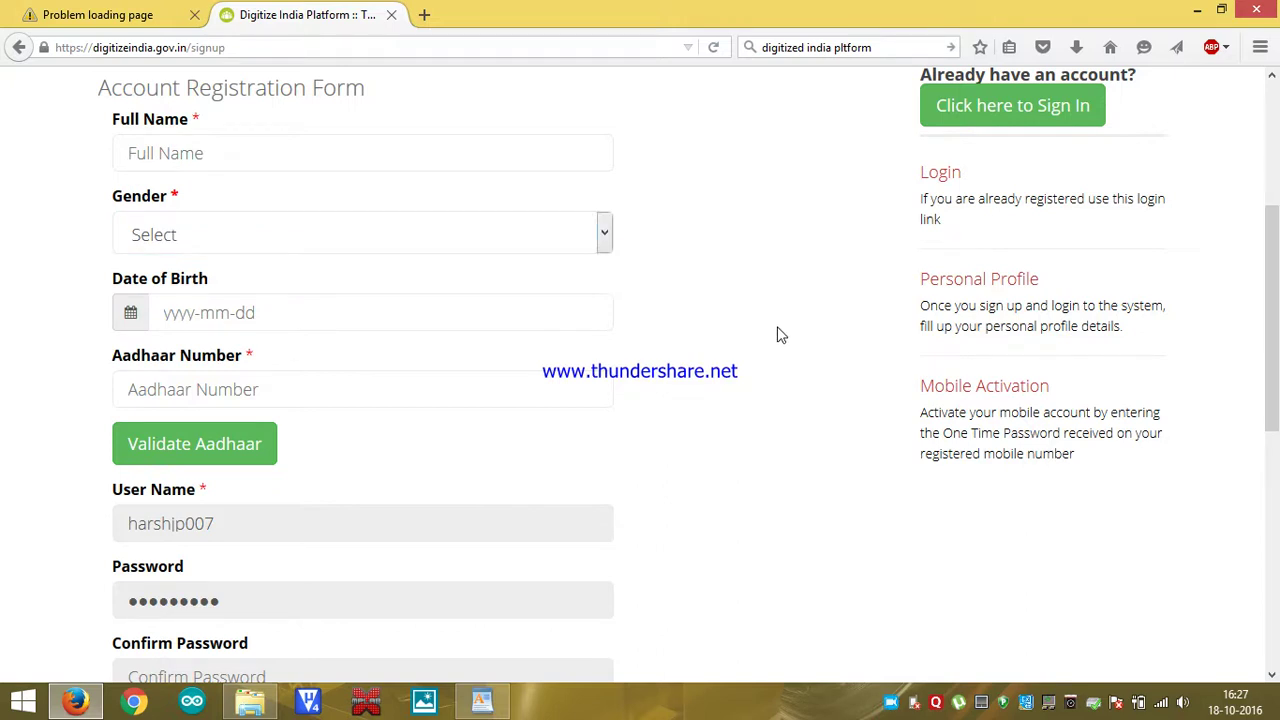
{"action": "left_click", "coordinate": [485, 326]}
{"action": "left_click", "coordinate": [214, 349]}
{"action": "left_click", "coordinate": [211, 316]}
{"action": "left_click", "coordinate": [207, 377]}
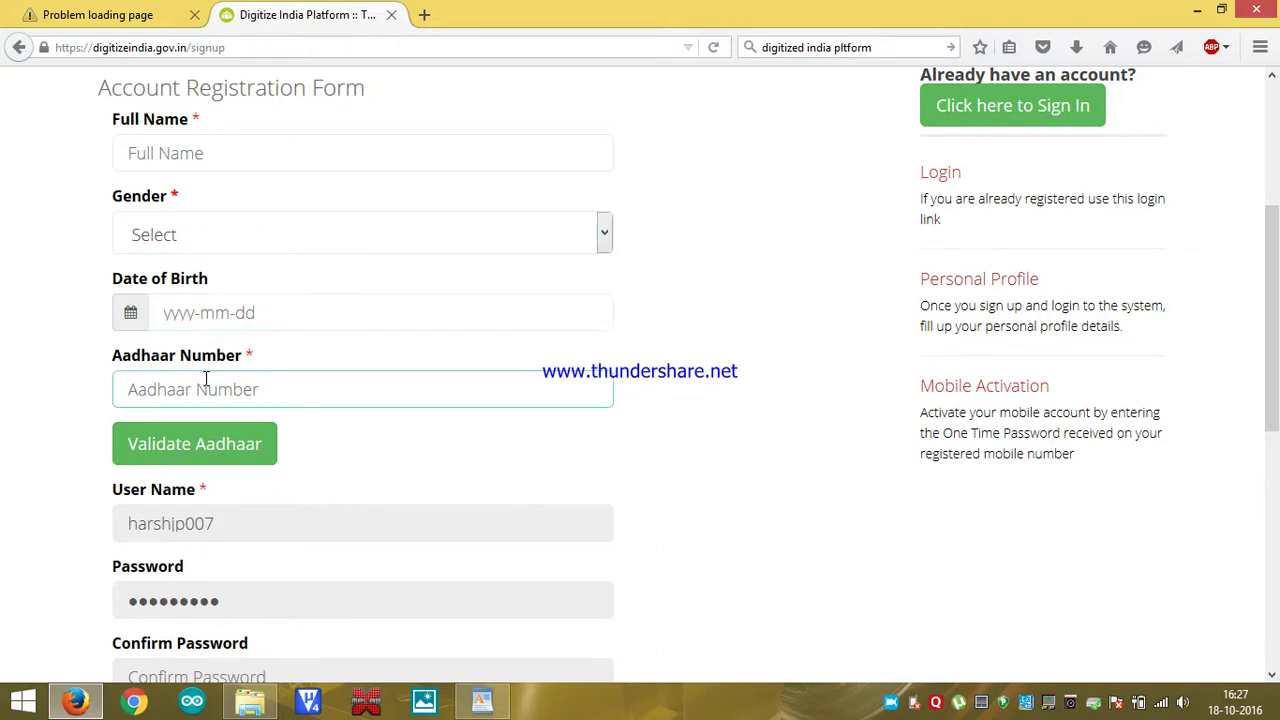
{"action": "left_click", "coordinate": [698, 364]}
{"action": "left_click_drag", "start_coordinate": [1277, 240], "coordinate": [1277, 287]}
{"action": "left_click", "coordinate": [357, 260]}
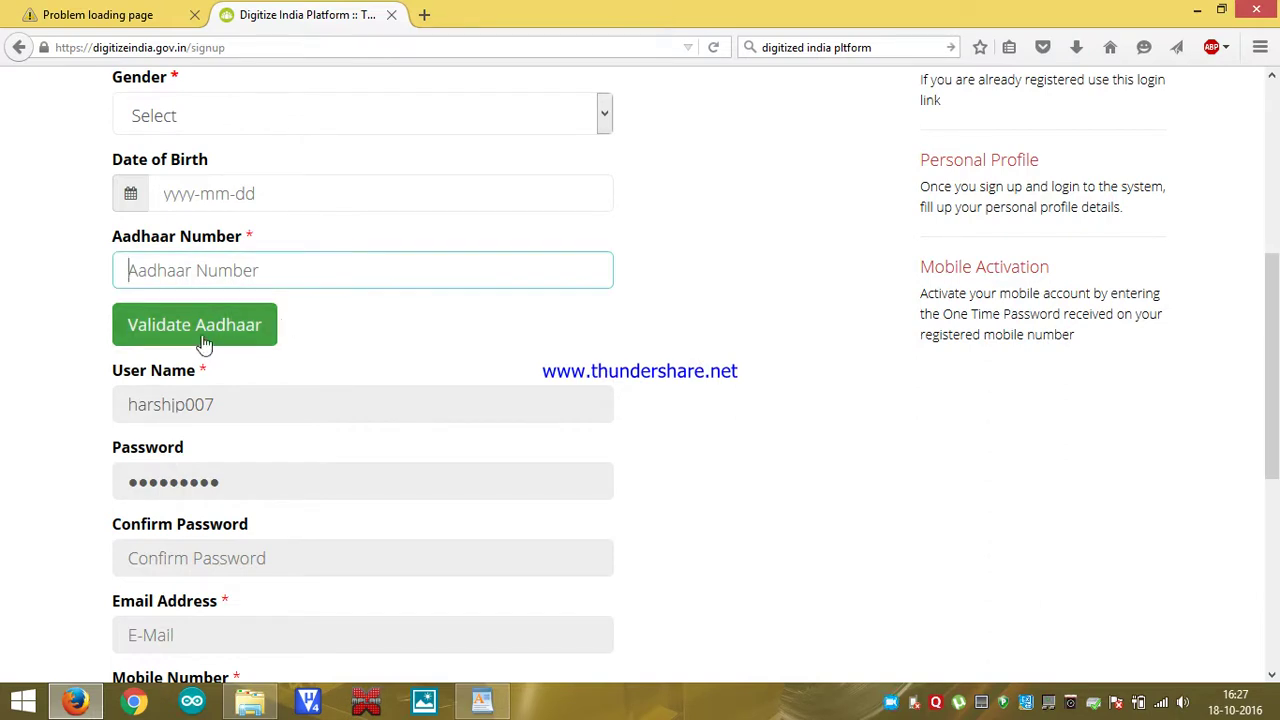
{"action": "left_click", "coordinate": [430, 340]}
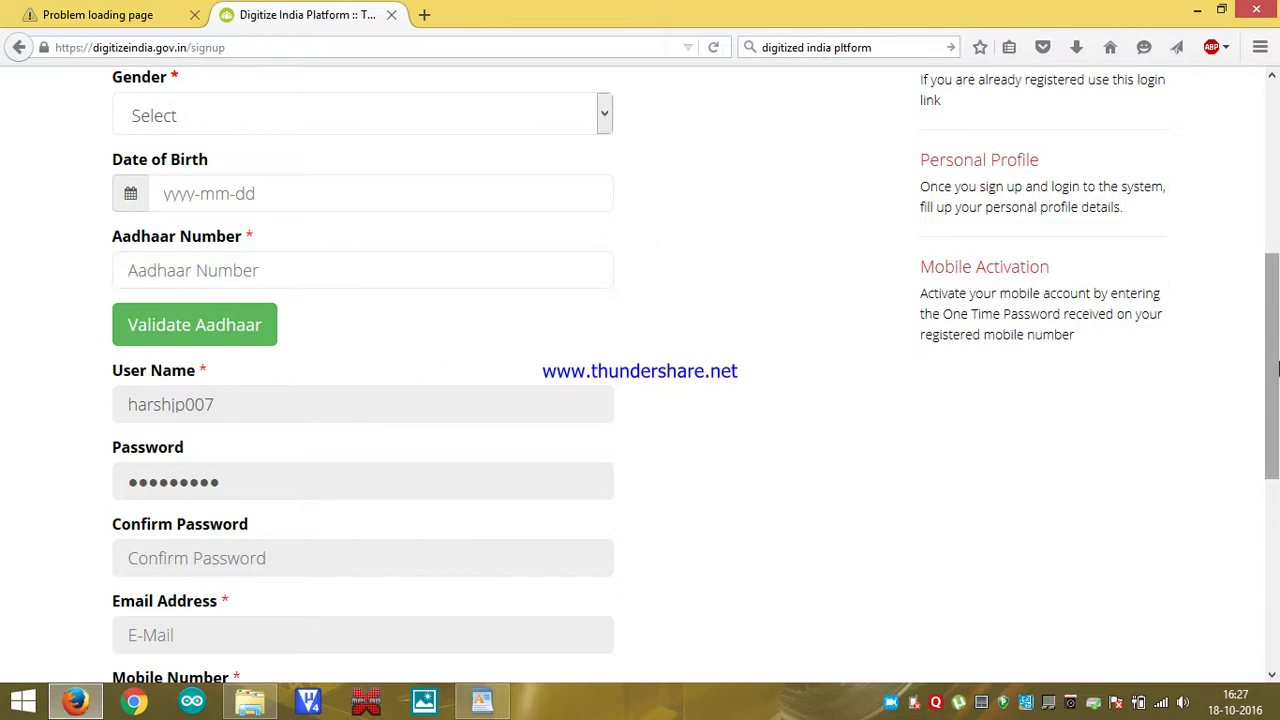
Step: Review the rest of the registration form, from the user name and password fields to the terms agreement and registration option
{"action": "scroll", "coordinate": [1278, 400], "scroll_direction": "down", "scroll_amount": 3}
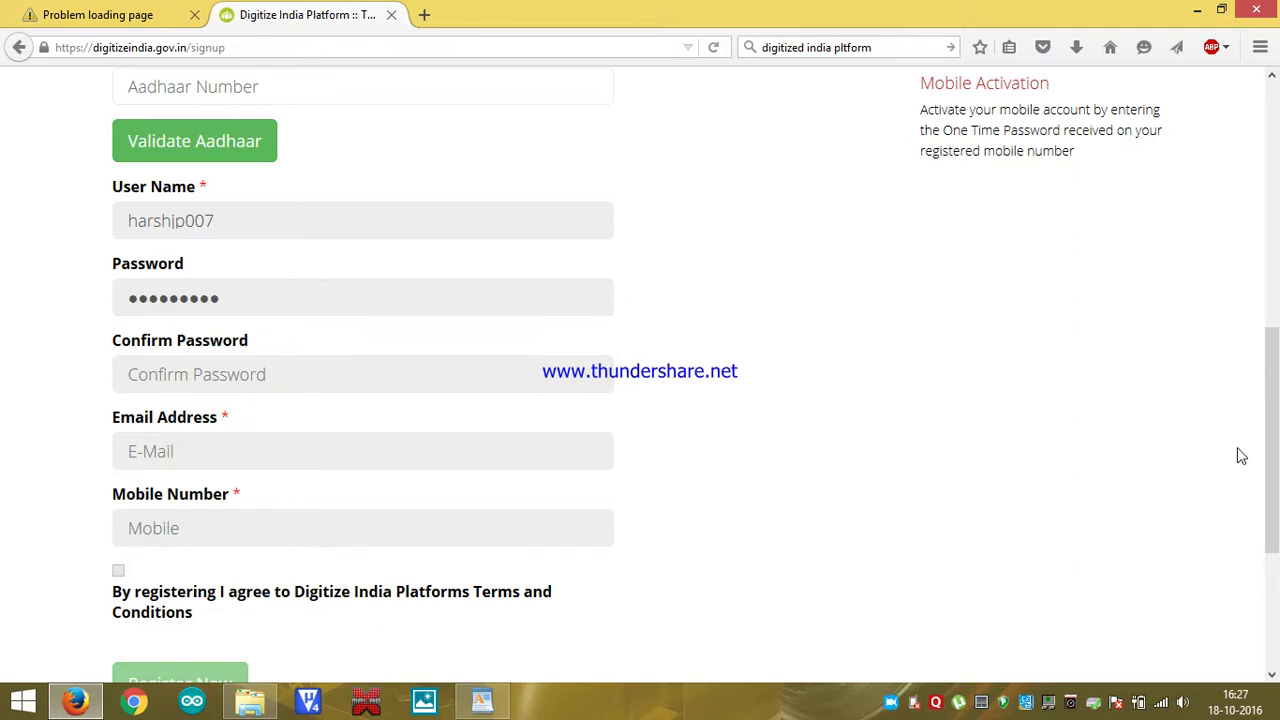
{"action": "scroll", "coordinate": [1275, 455], "scroll_direction": "down", "scroll_amount": 3}
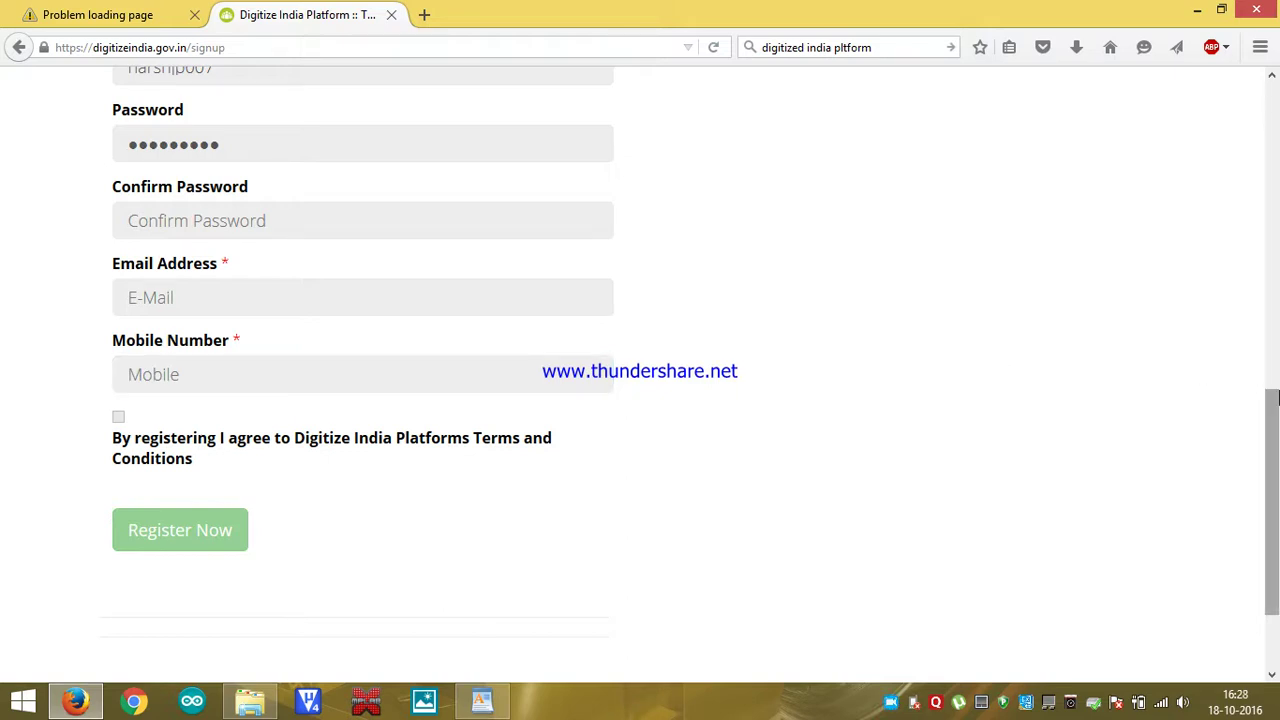
{"action": "scroll", "coordinate": [700, 360], "scroll_direction": "down", "scroll_amount": 1}
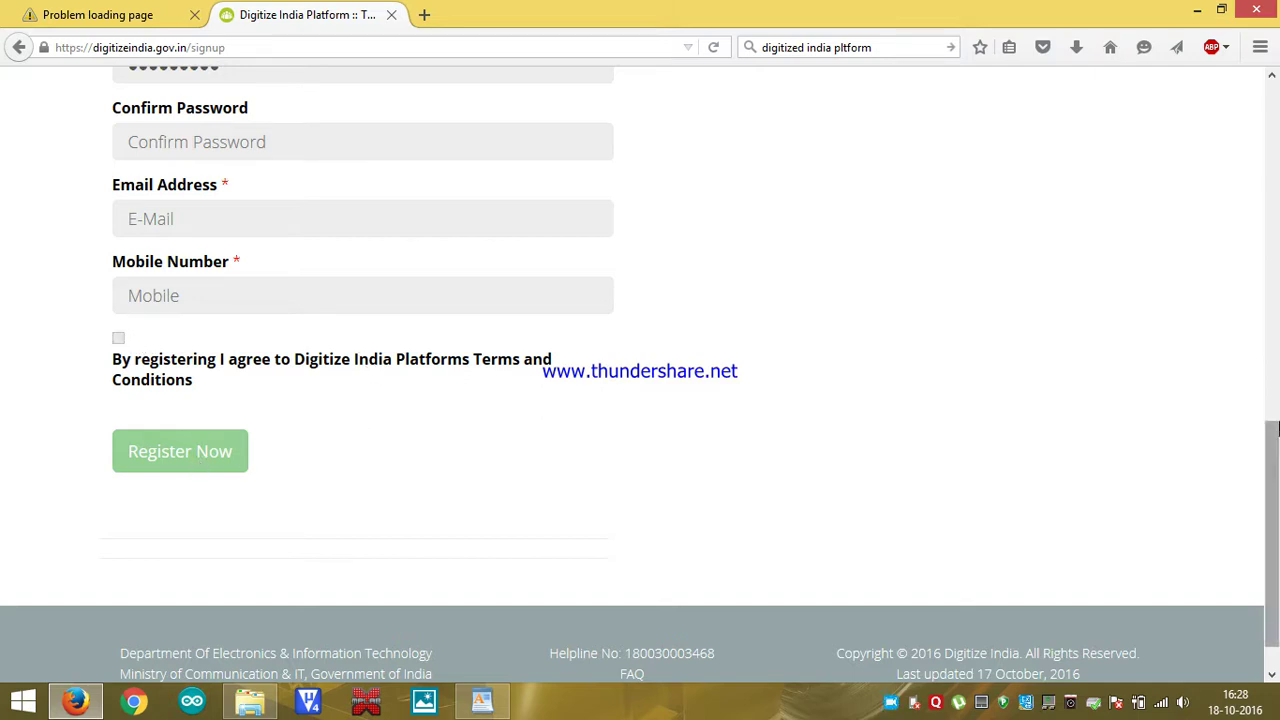
Step: Go to the sign-in page for existing accounts and sign in with the prefilled username and password
{"action": "left_click_drag", "start_coordinate": [1278, 455], "coordinate": [1278, 186]}
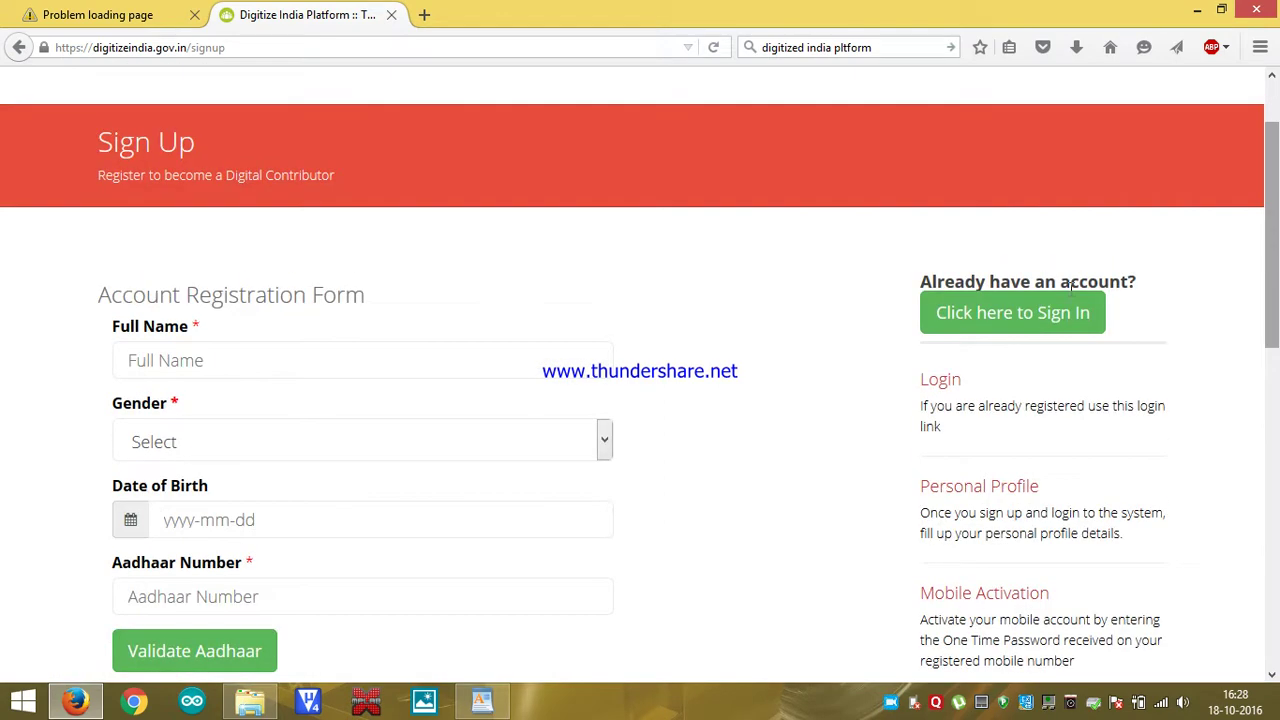
{"action": "left_click", "coordinate": [1013, 313]}
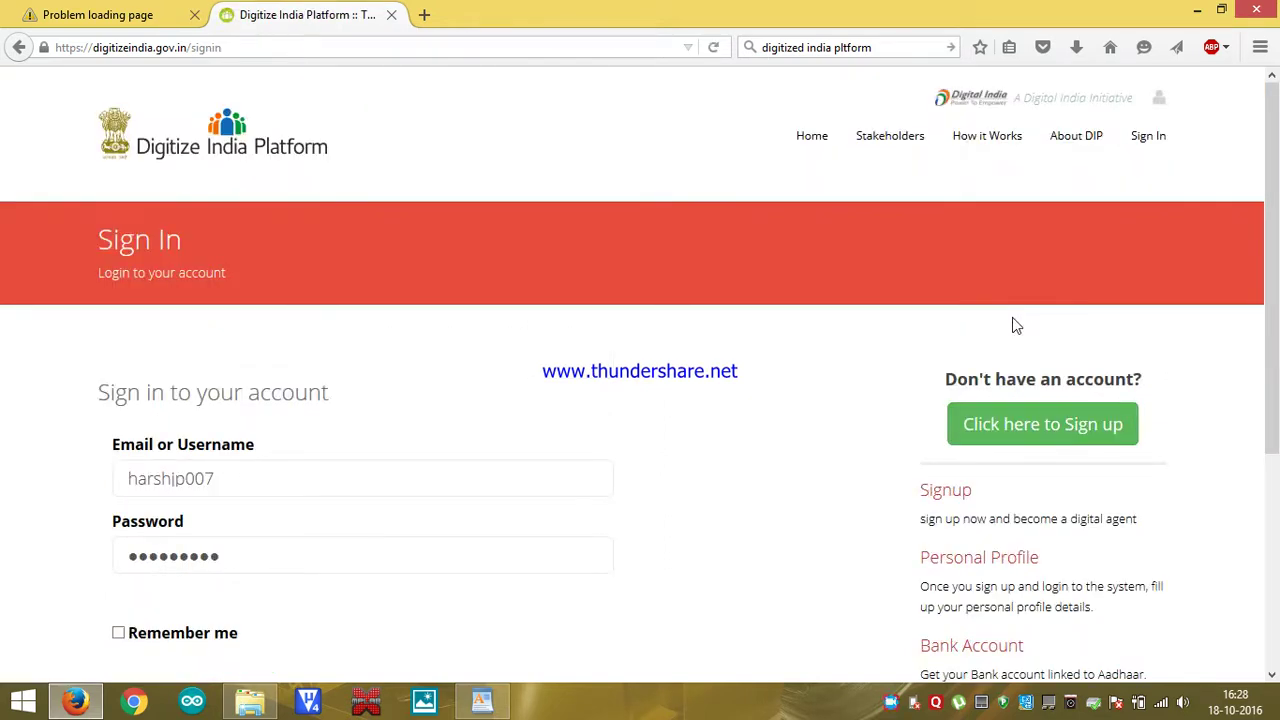
{"action": "left_click_drag", "start_coordinate": [1278, 200], "coordinate": [1278, 248]}
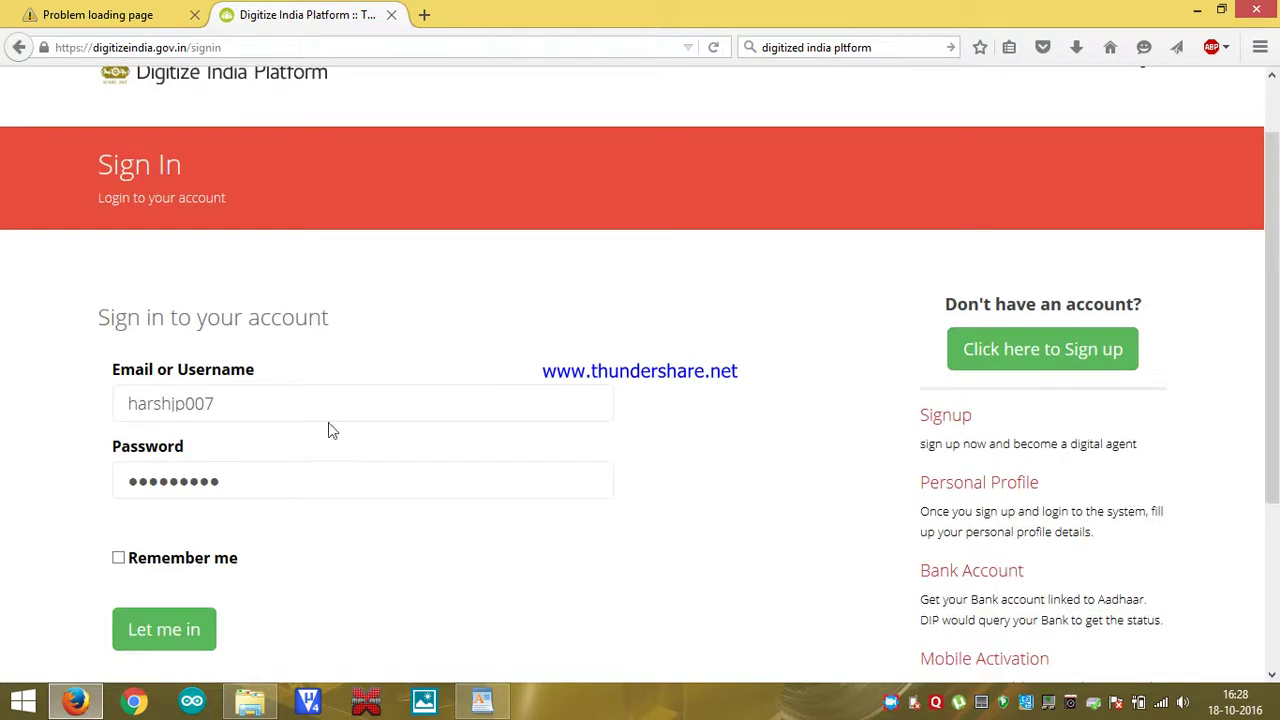
{"action": "left_click", "coordinate": [260, 414]}
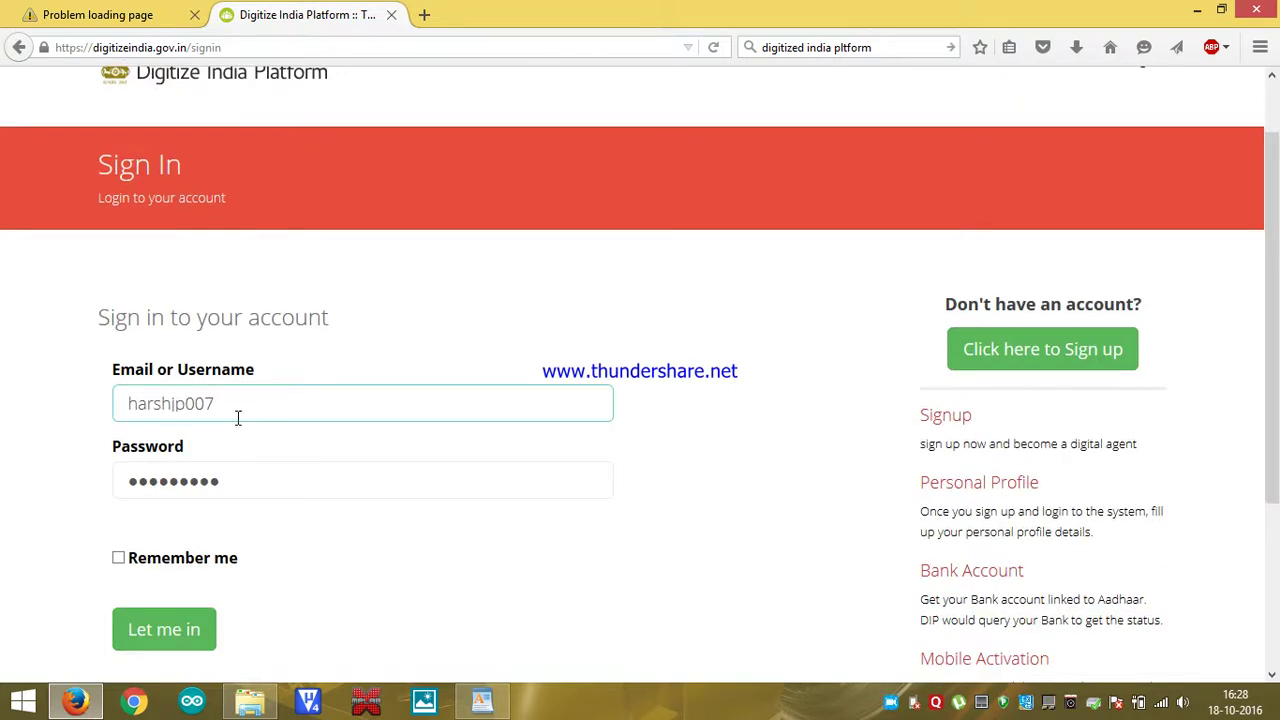
{"action": "left_click", "coordinate": [231, 472]}
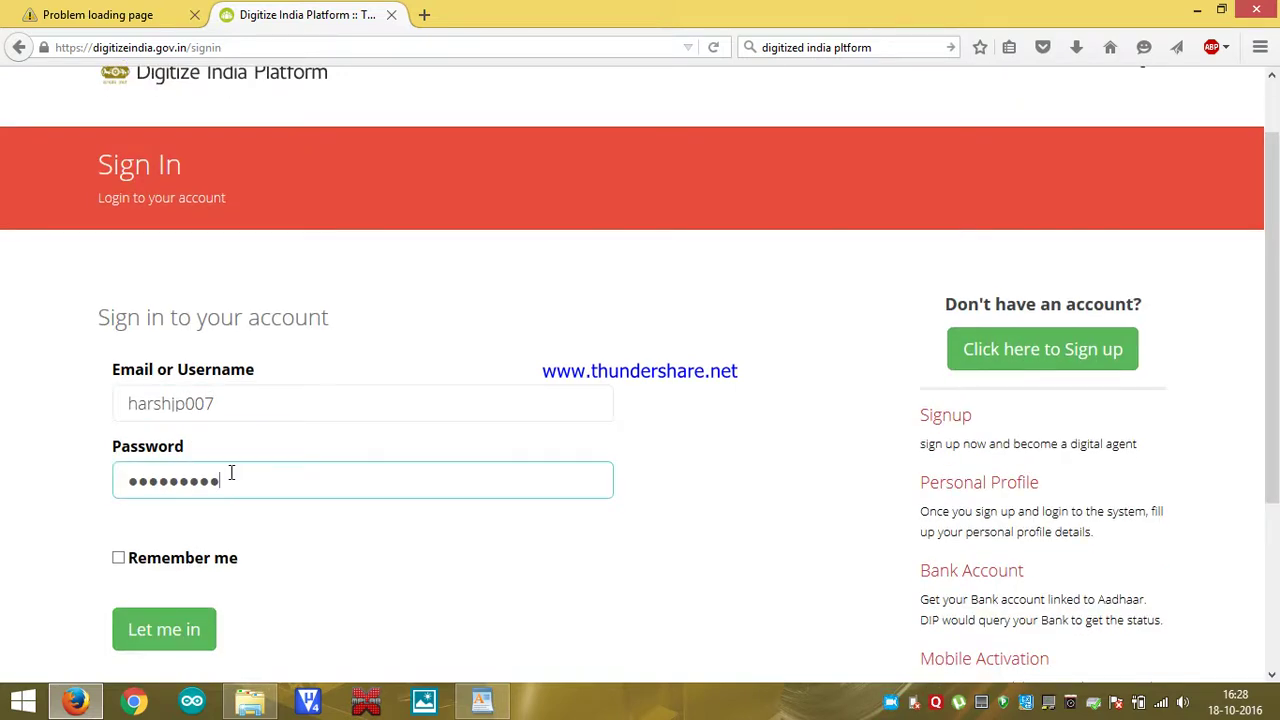
{"action": "left_click", "coordinate": [192, 632]}
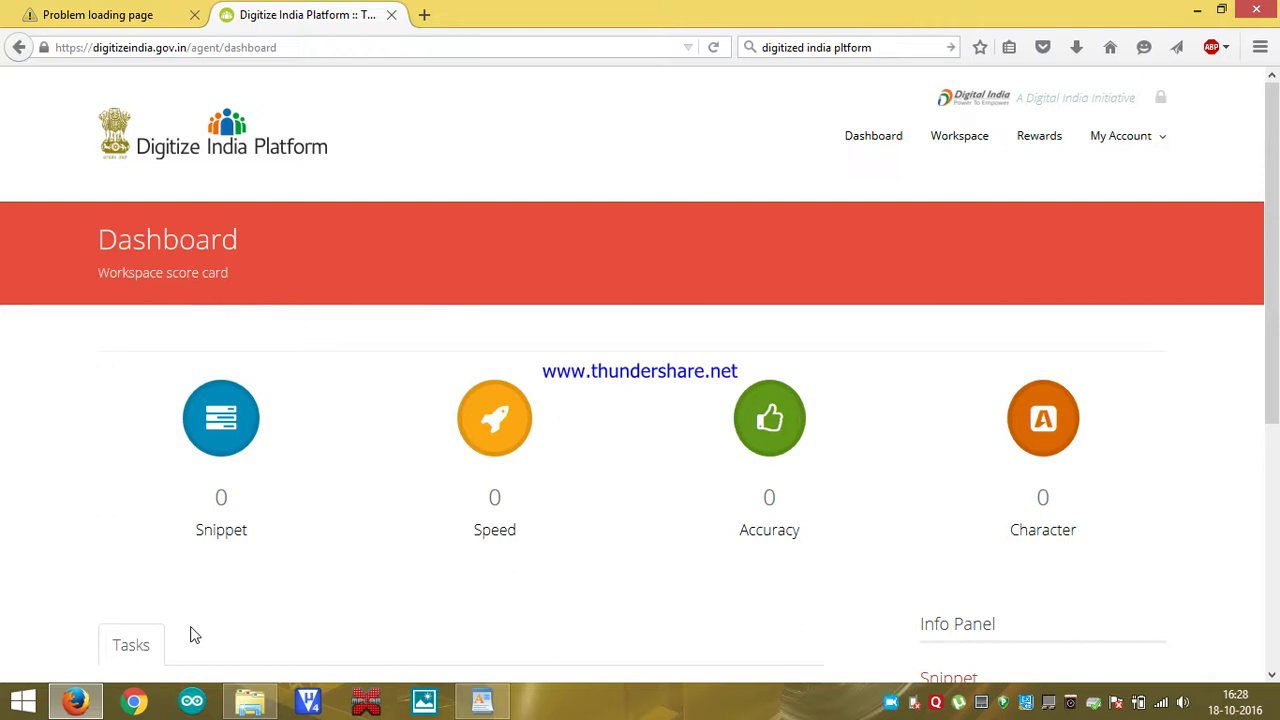
Step: Open the Workspace page and load the workspace with English as the snippet language
{"action": "mouse_move", "coordinate": [1276, 382]}
{"action": "left_mouse_down"}
{"action": "mouse_move", "coordinate": [1276, 485]}
{"action": "mouse_move", "coordinate": [1276, 377]}
{"action": "left_mouse_up"}
{"action": "left_click", "coordinate": [960, 138]}
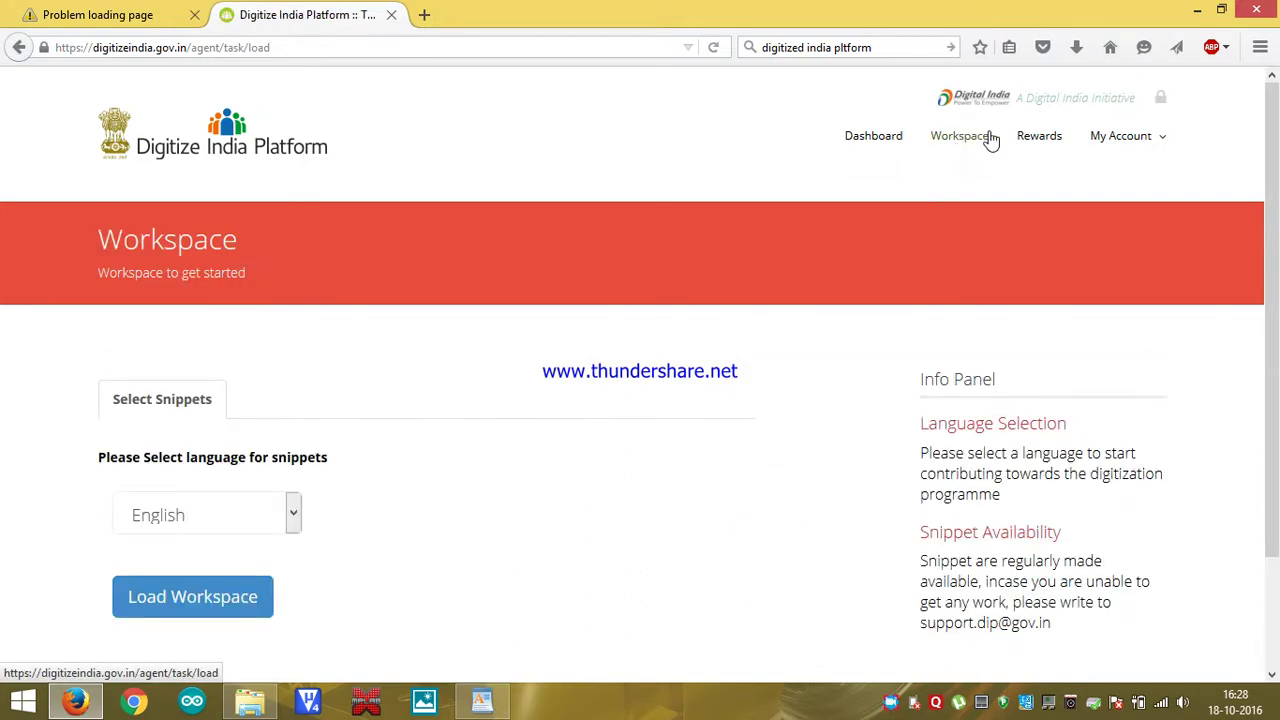
{"action": "scroll", "coordinate": [1277, 229], "scroll_direction": "down", "scroll_amount": 2}
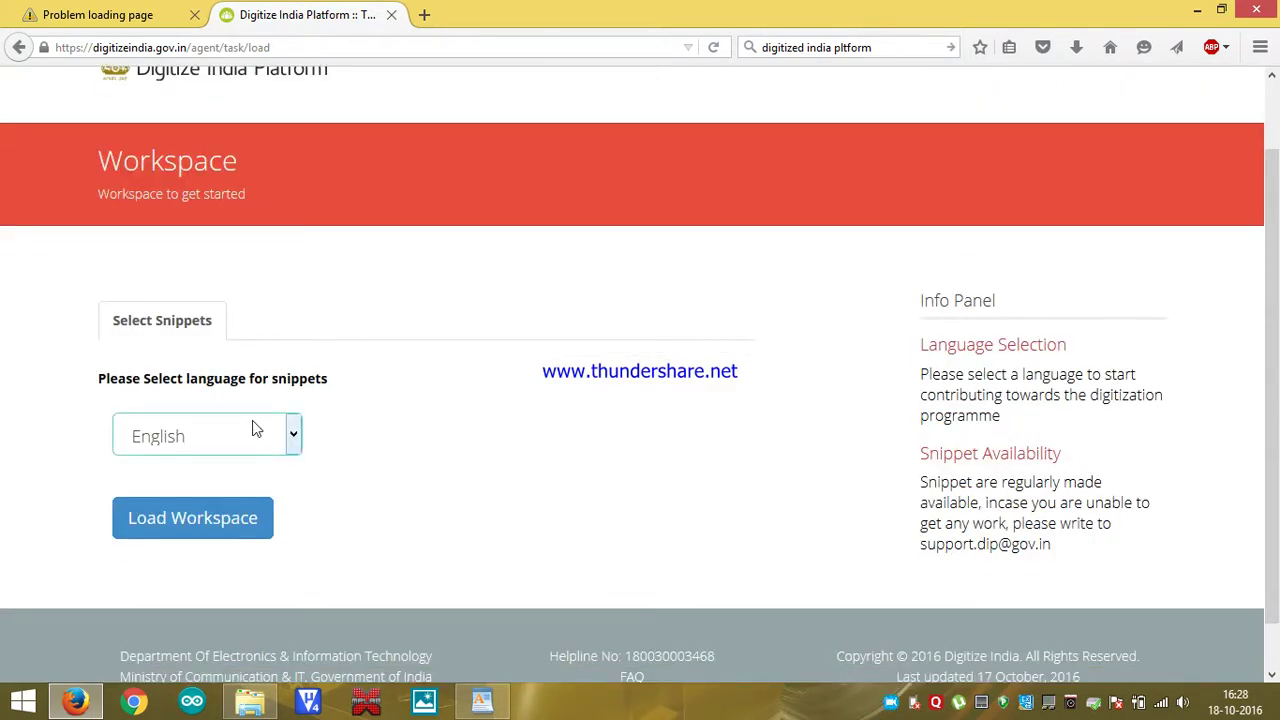
{"action": "left_click", "coordinate": [212, 533]}
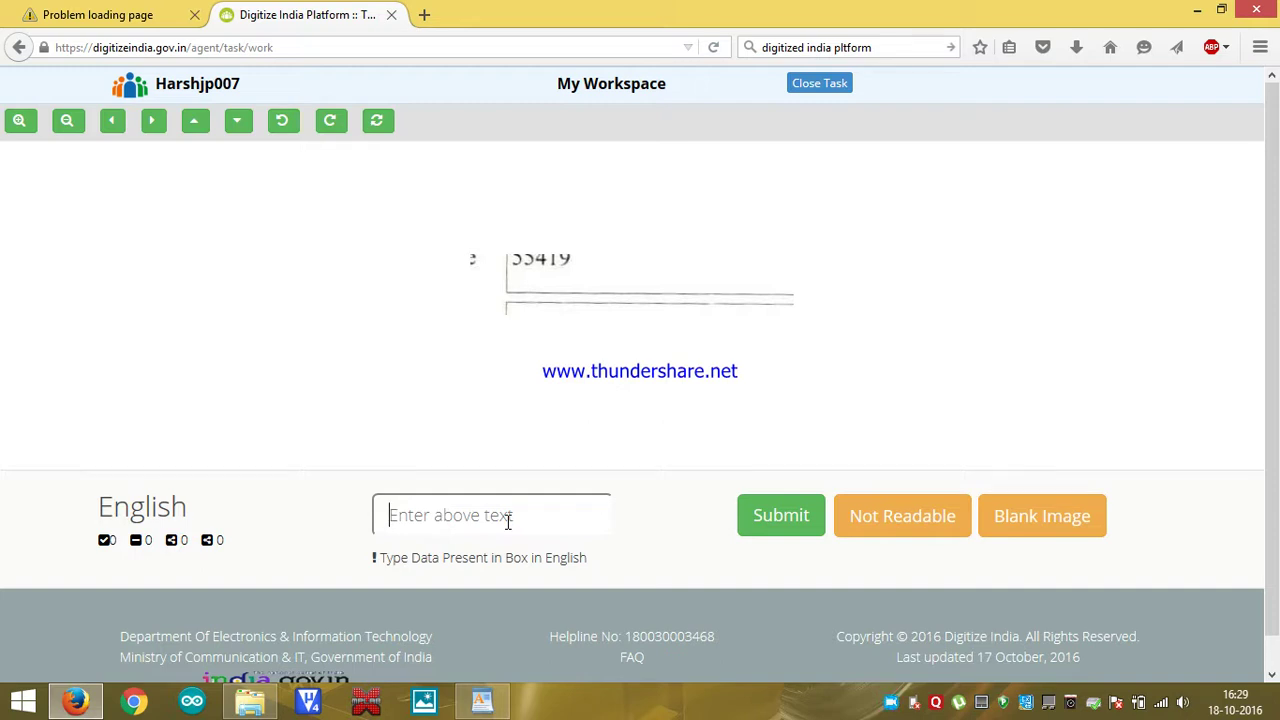
Step: Transcribe the first image snippet as 55419 and submit it
{"action": "type", "text": "55"}
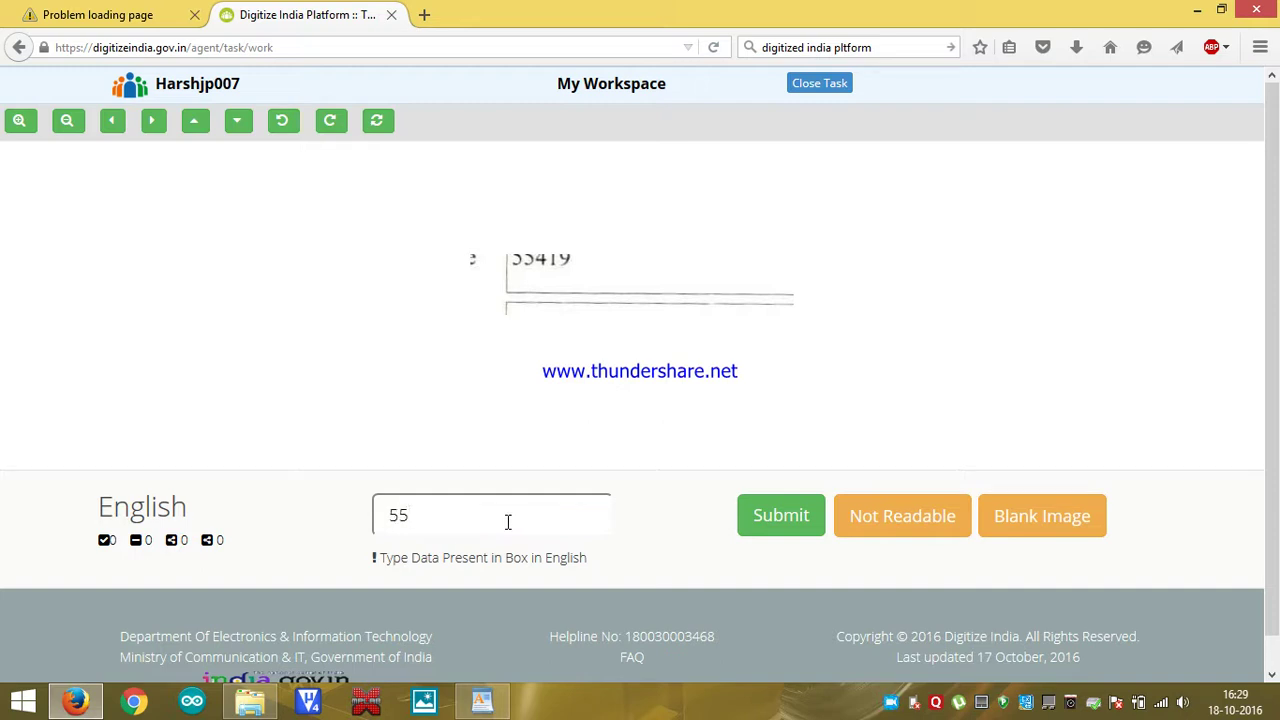
{"action": "type", "text": "419"}
{"action": "left_click", "coordinate": [759, 532]}
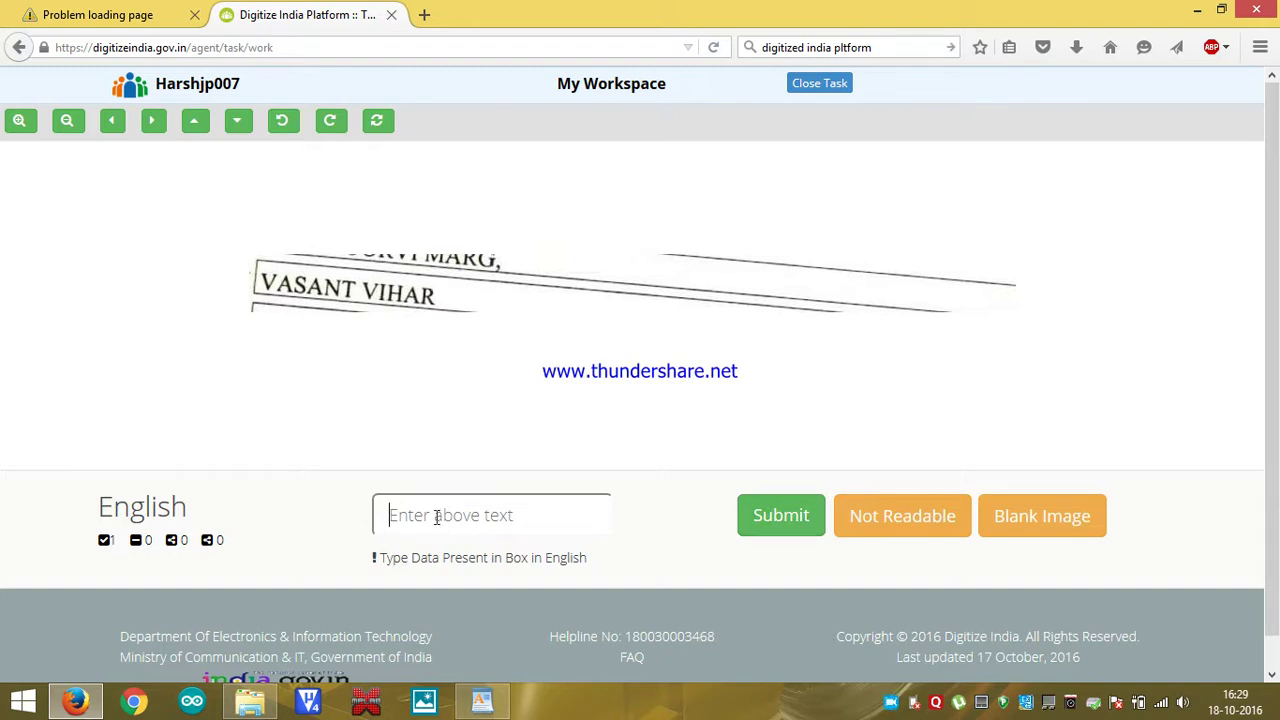
Step: Transcribe the second image snippet as VASANT VIHAR and submit it
{"action": "type", "text": "VA"}
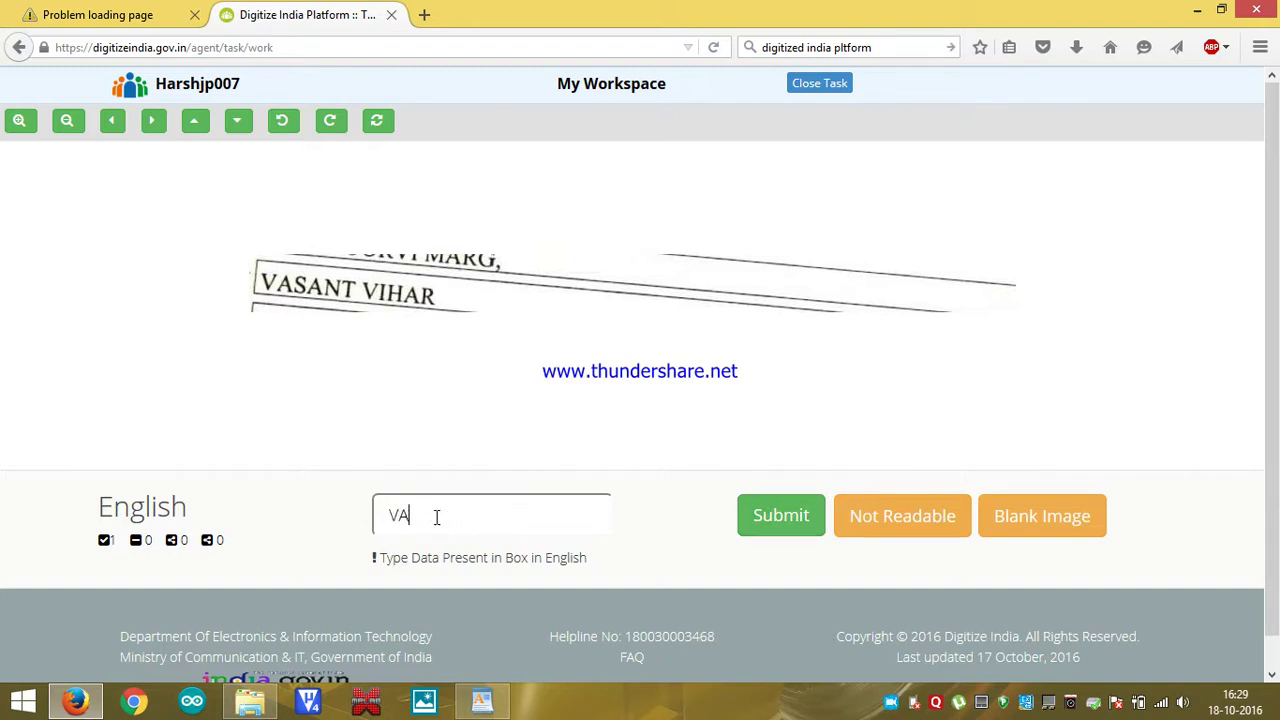
{"action": "type", "text": "SANT VIHAR"}
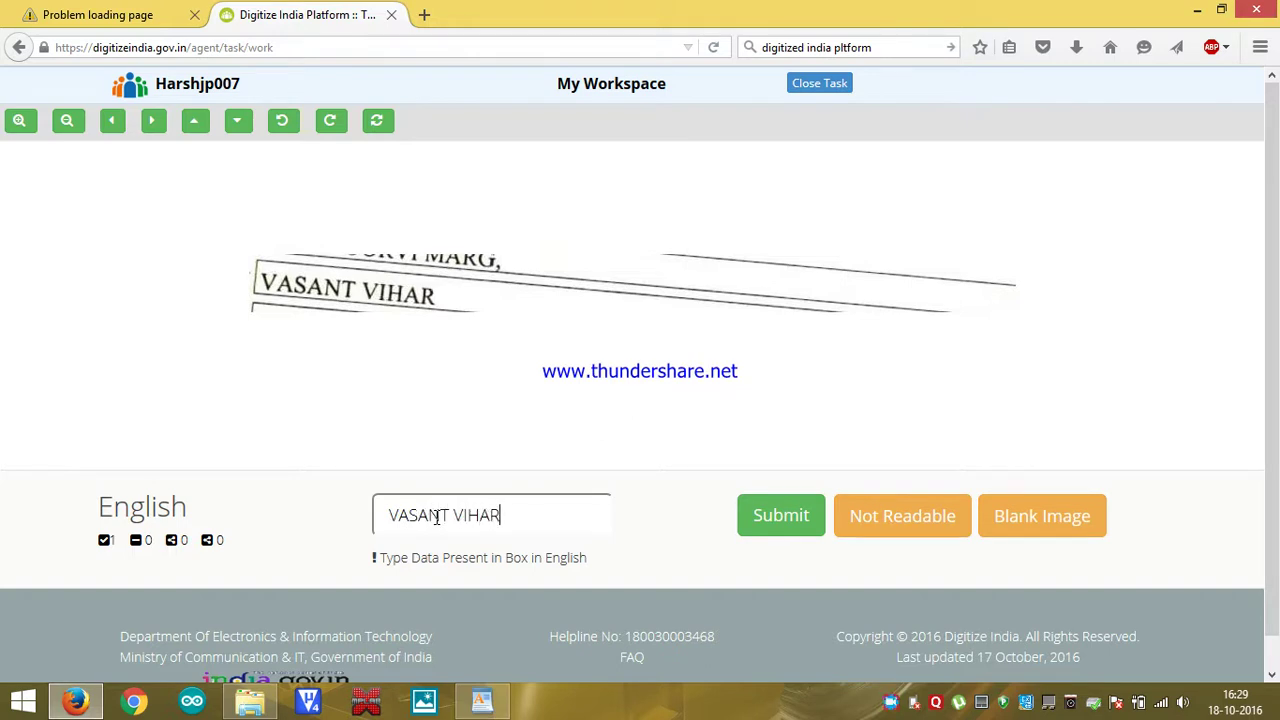
{"action": "left_click", "coordinate": [767, 518]}
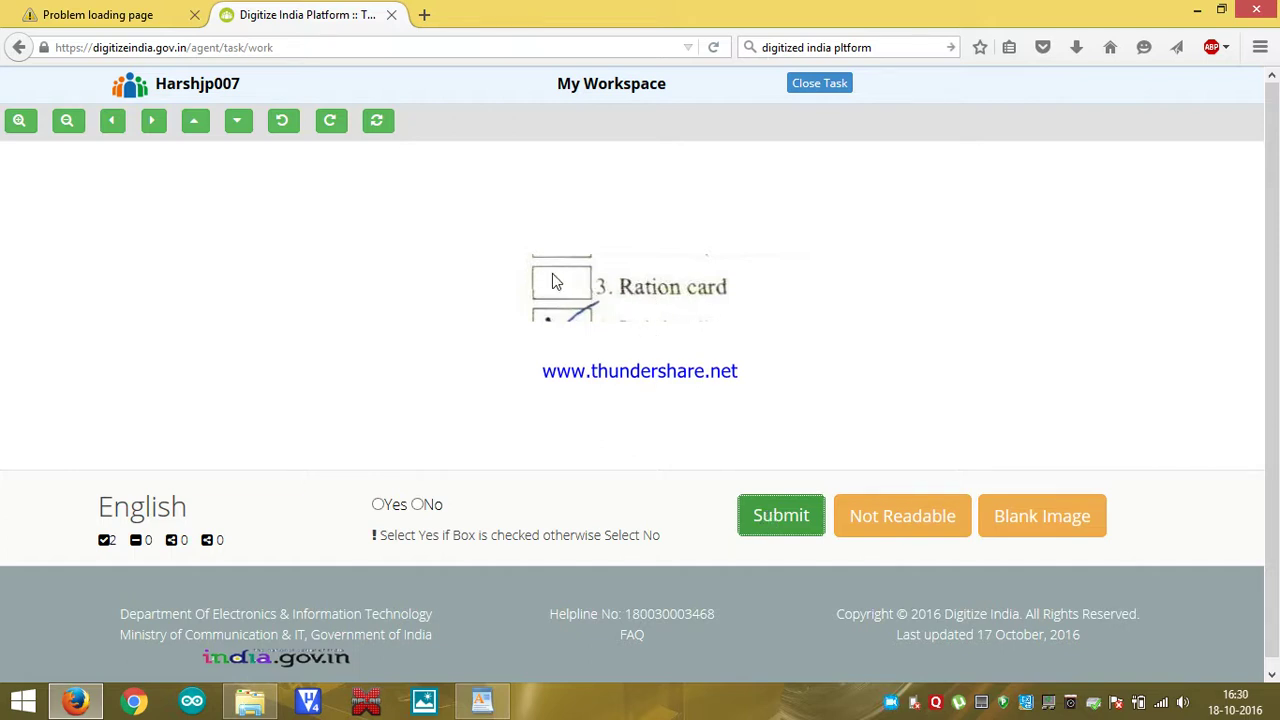
Step: Mark the Ration card checkbox snippet and the empty box snippet as blank images, and dismiss any resulting notice
{"action": "left_click", "coordinate": [1009, 517]}
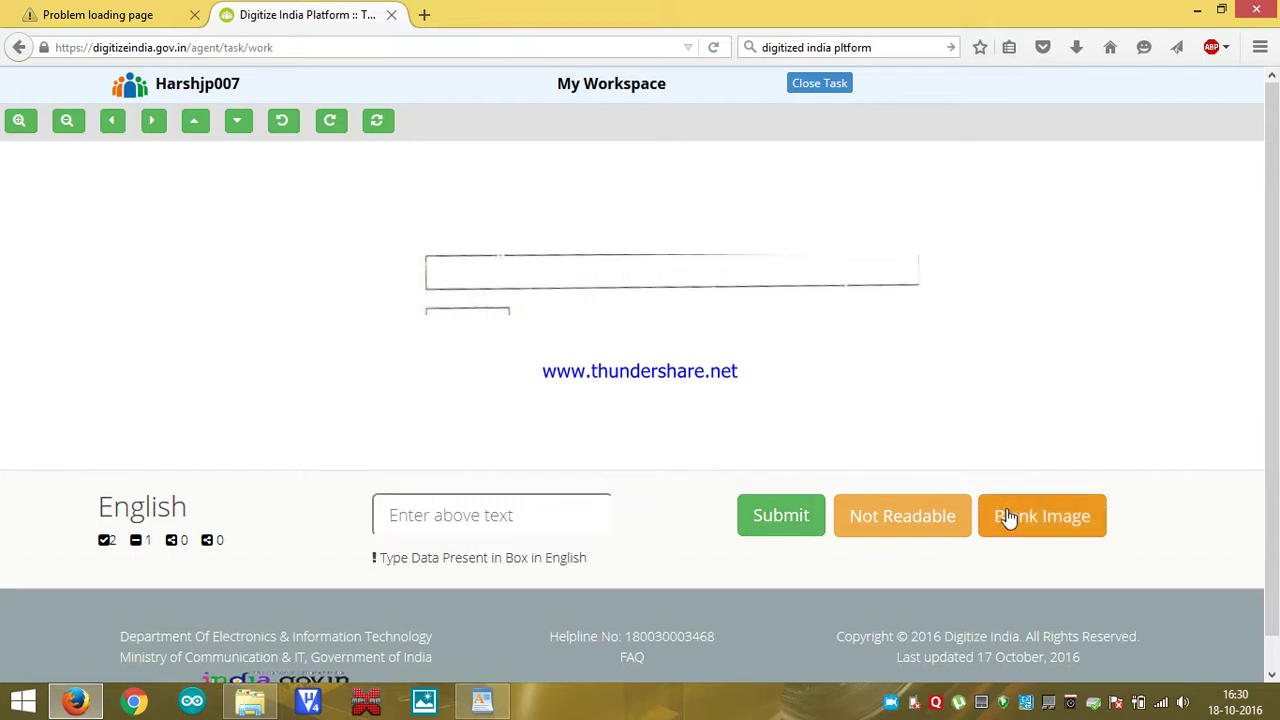
{"action": "left_click", "coordinate": [1009, 517]}
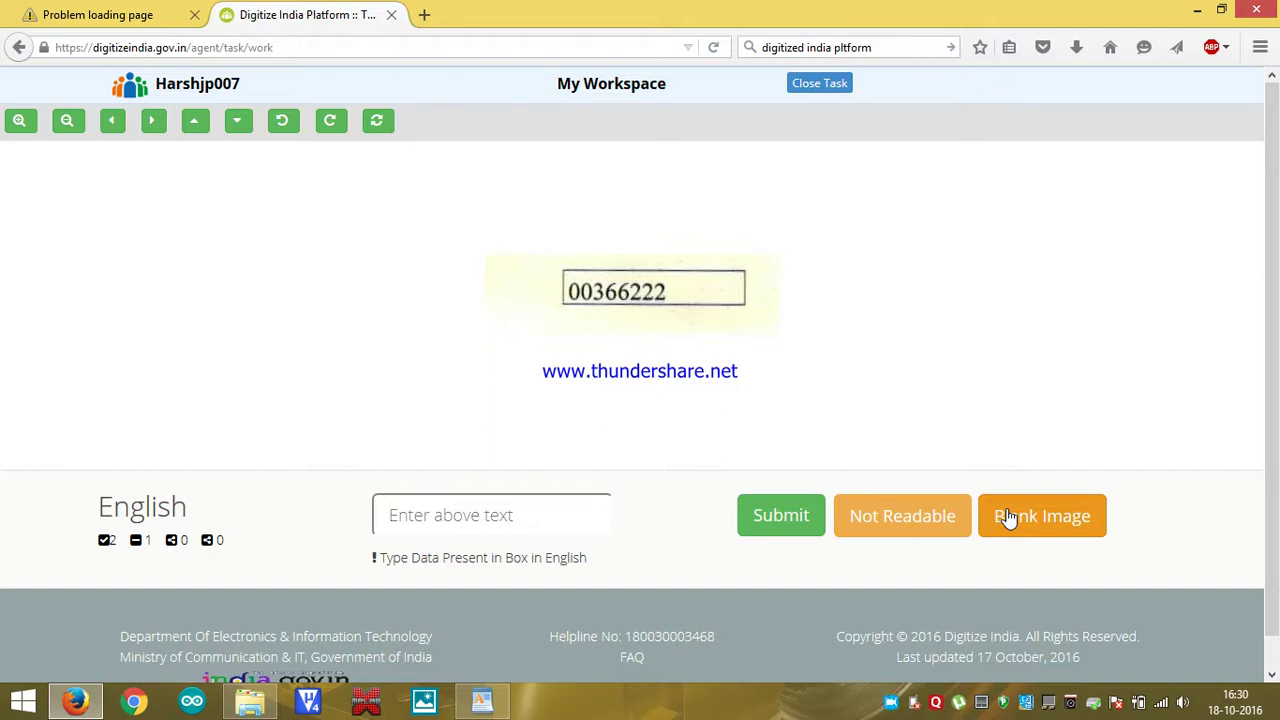
{"action": "left_click", "coordinate": [1008, 516]}
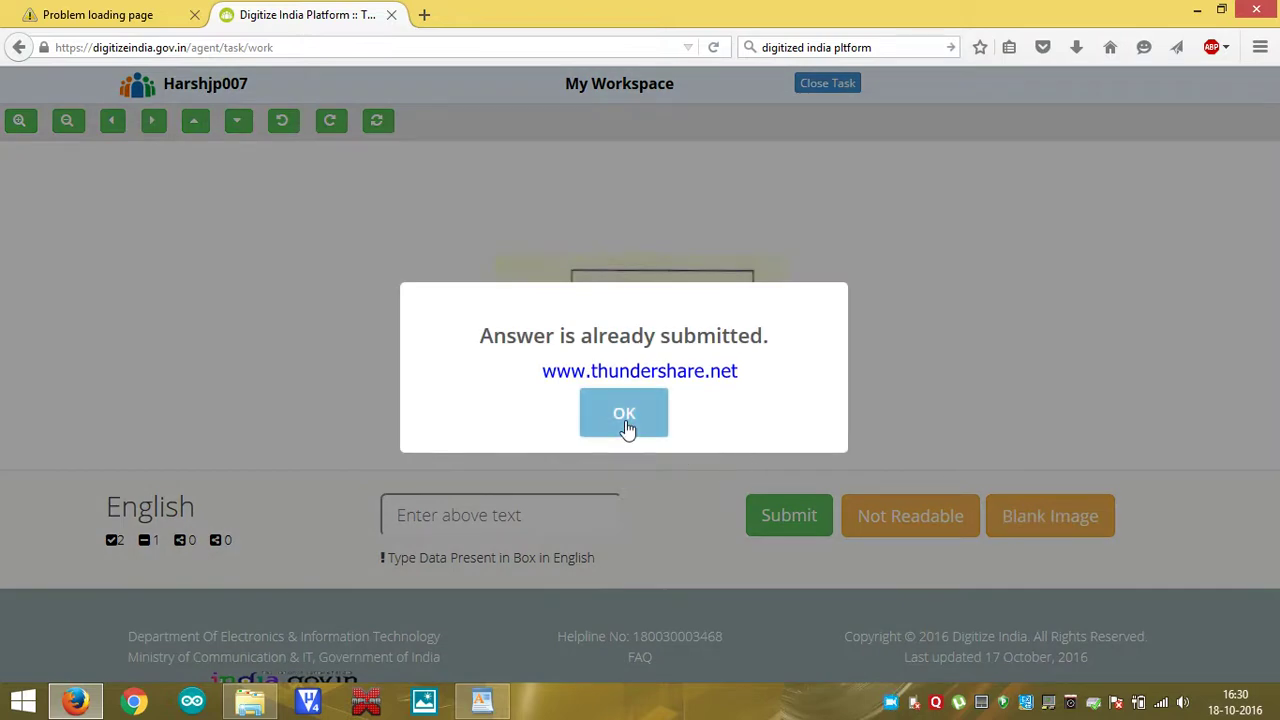
{"action": "left_click", "coordinate": [625, 426]}
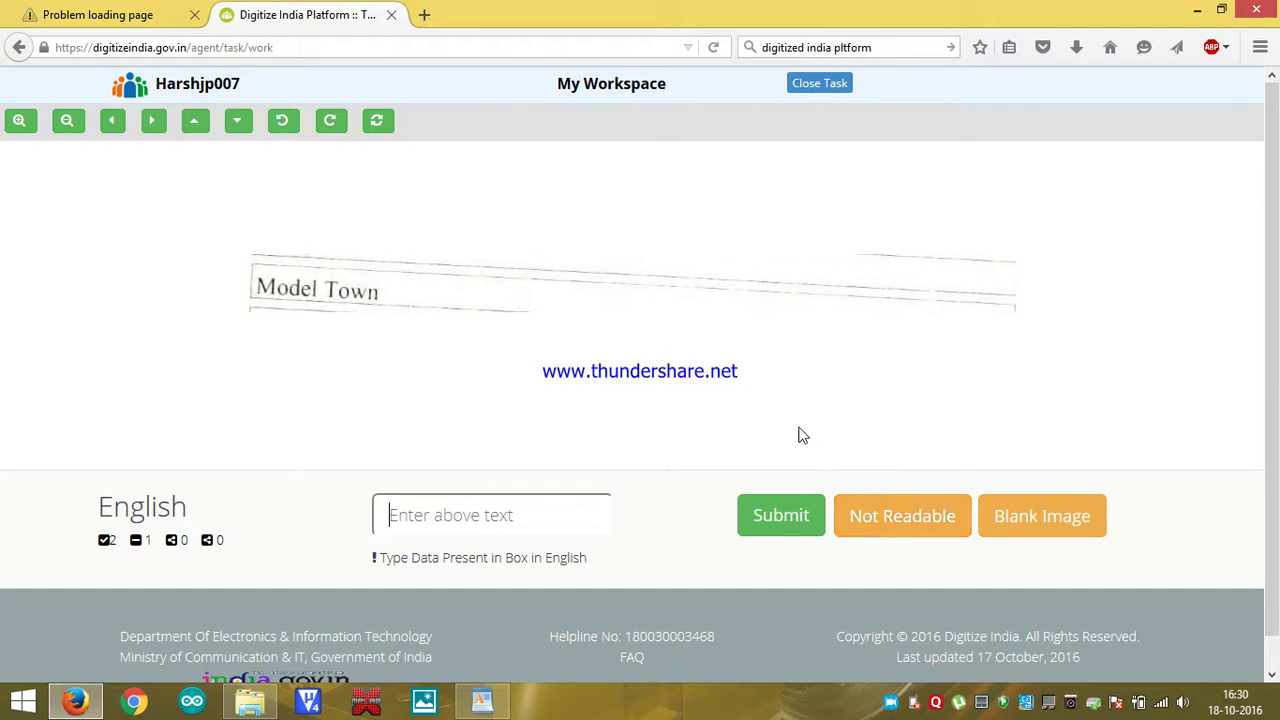
Step: Close the current transcription task and go to the Rewards page
{"action": "left_click", "coordinate": [818, 87]}
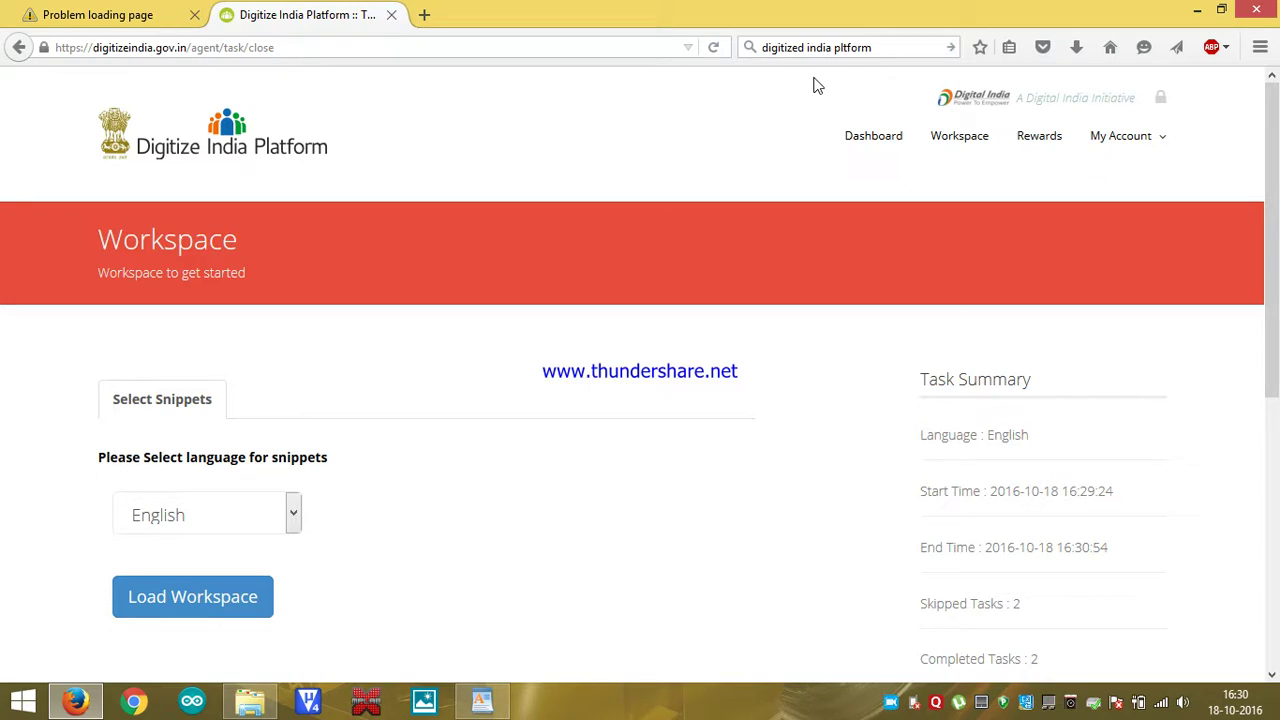
{"action": "left_click", "coordinate": [1035, 141]}
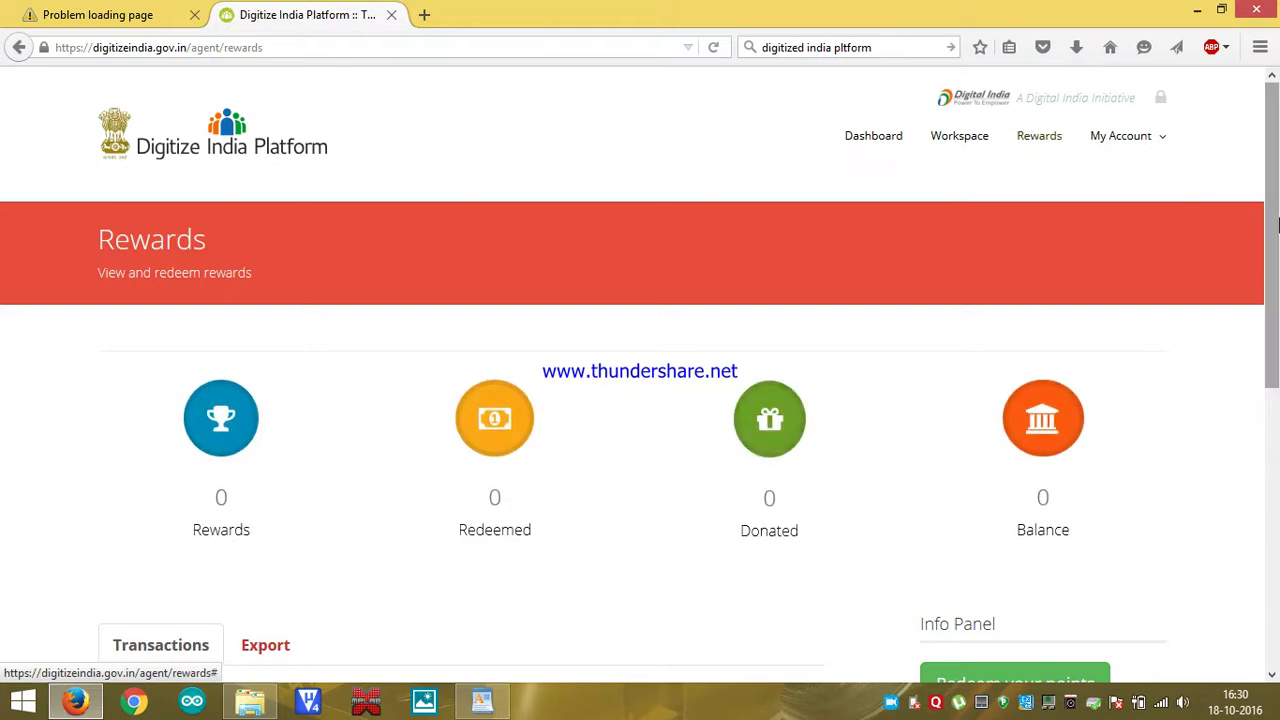
Step: Review the Rewards page, from the rewards, redeemed, donated and balance figures to the transactions table and the point redemption information
{"action": "left_click_drag", "start_coordinate": [1277, 228], "coordinate": [1277, 268]}
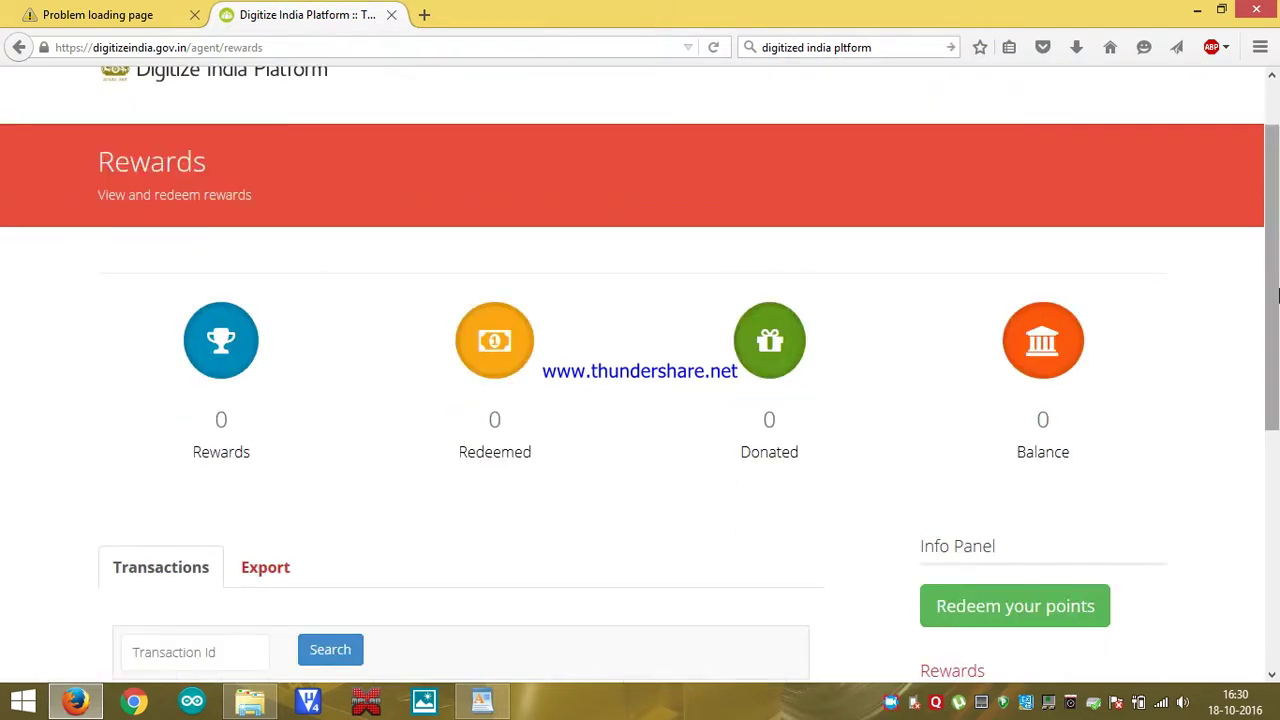
{"action": "left_click_drag", "start_coordinate": [1277, 296], "coordinate": [1278, 367]}
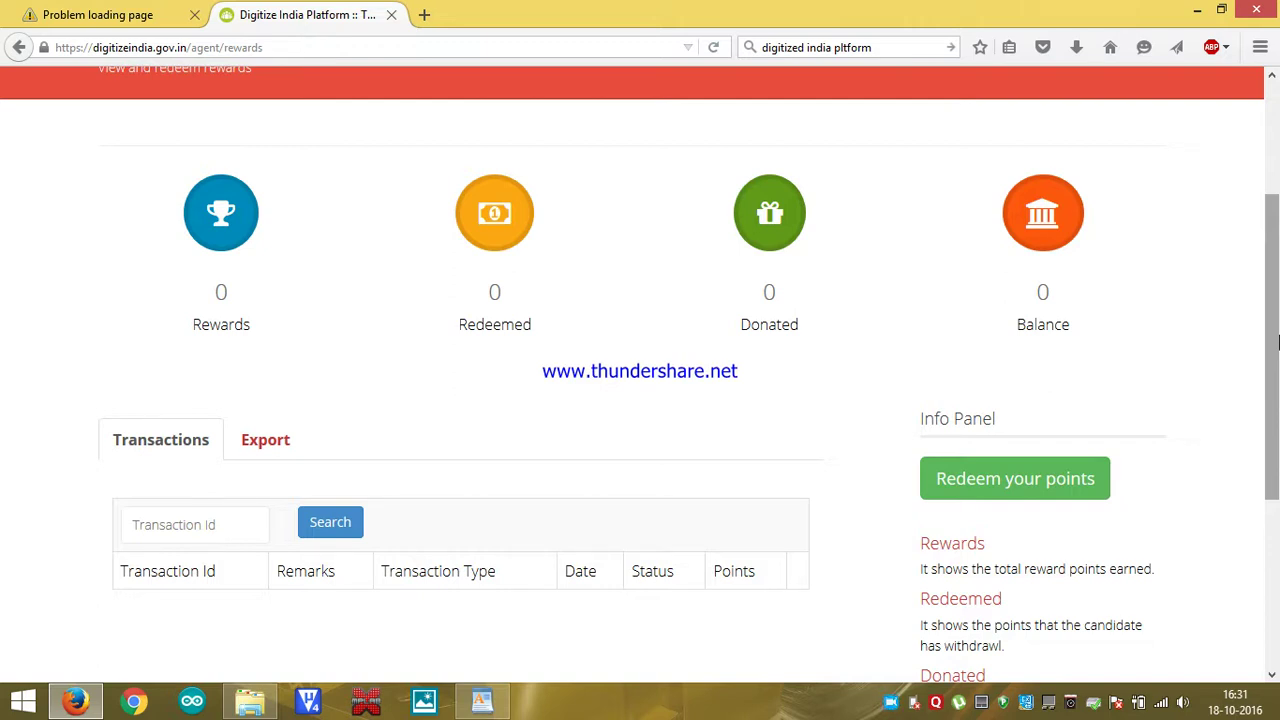
{"action": "left_click_drag", "start_coordinate": [1278, 343], "coordinate": [1278, 236]}
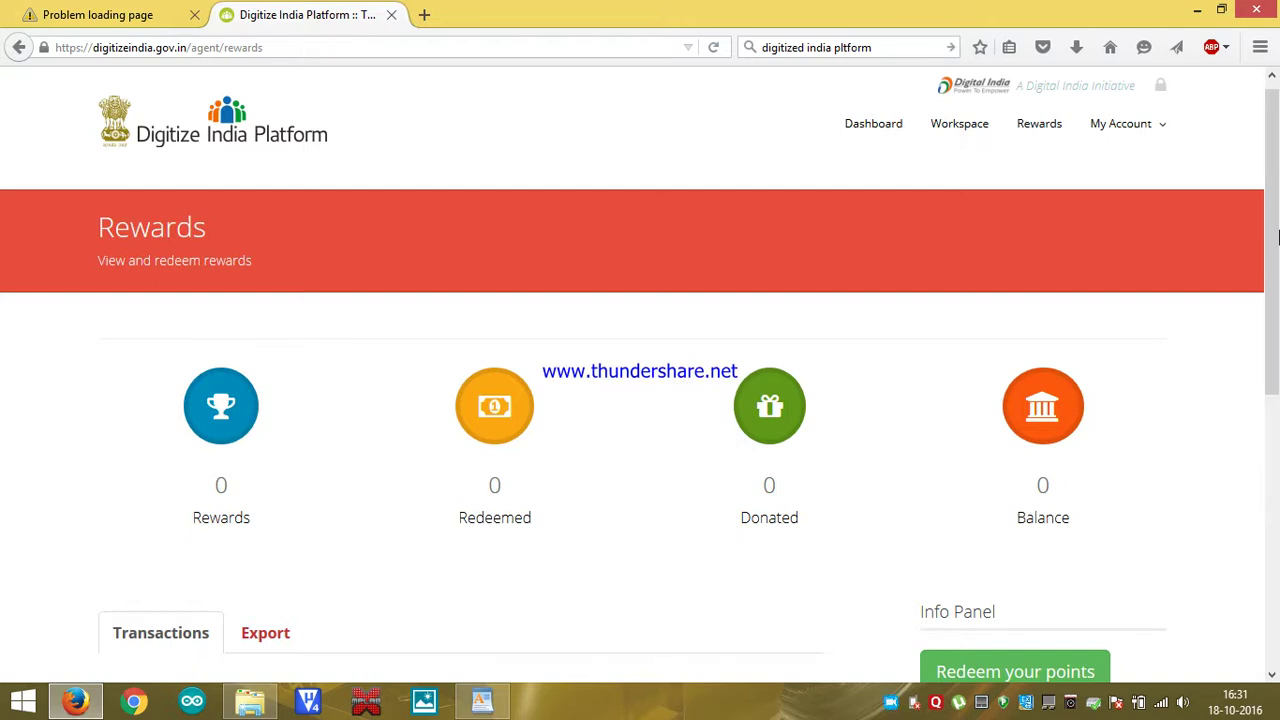
{"action": "left_click_drag", "start_coordinate": [1277, 235], "coordinate": [1277, 250]}
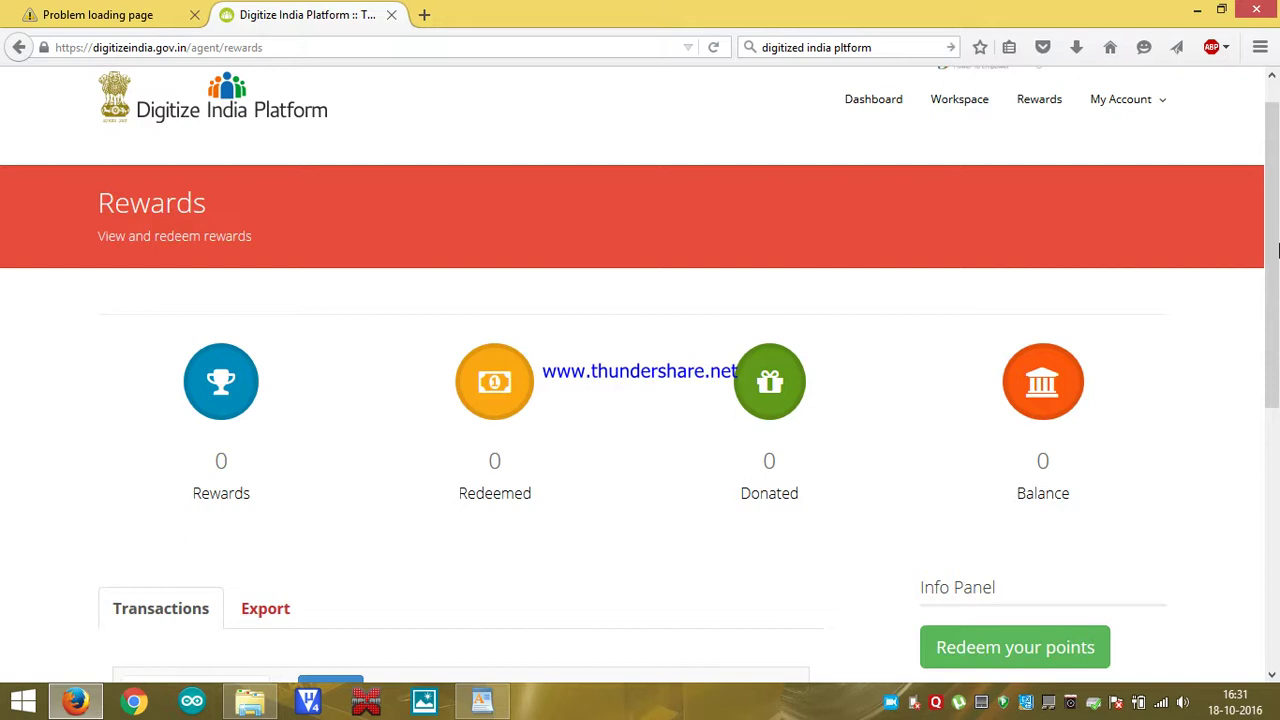
{"action": "left_click_drag", "start_coordinate": [1277, 250], "coordinate": [1277, 282]}
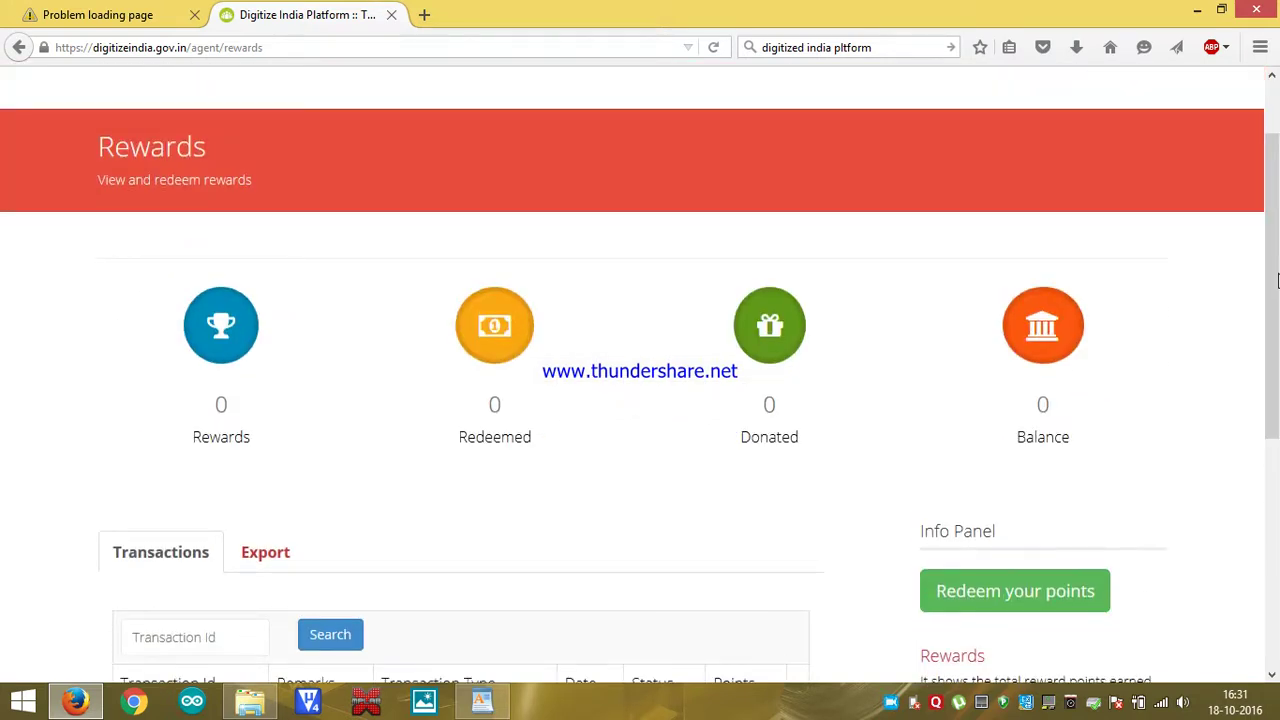
{"action": "left_click_drag", "start_coordinate": [1277, 282], "coordinate": [1277, 215]}
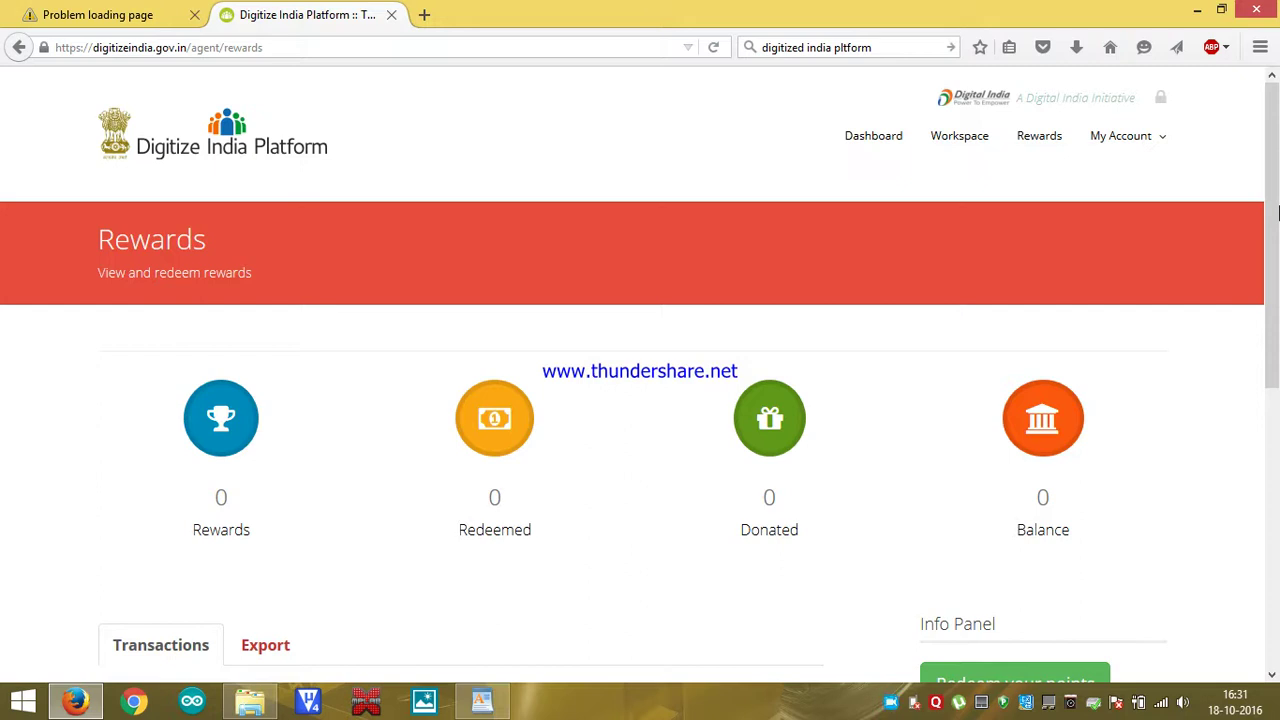
{"action": "scroll", "coordinate": [1277, 212], "scroll_direction": "down", "scroll_amount": 1}
{"action": "scroll", "coordinate": [1277, 208], "scroll_direction": "up", "scroll_amount": 1}
{"action": "scroll", "coordinate": [1277, 205], "scroll_direction": "down", "scroll_amount": 3}
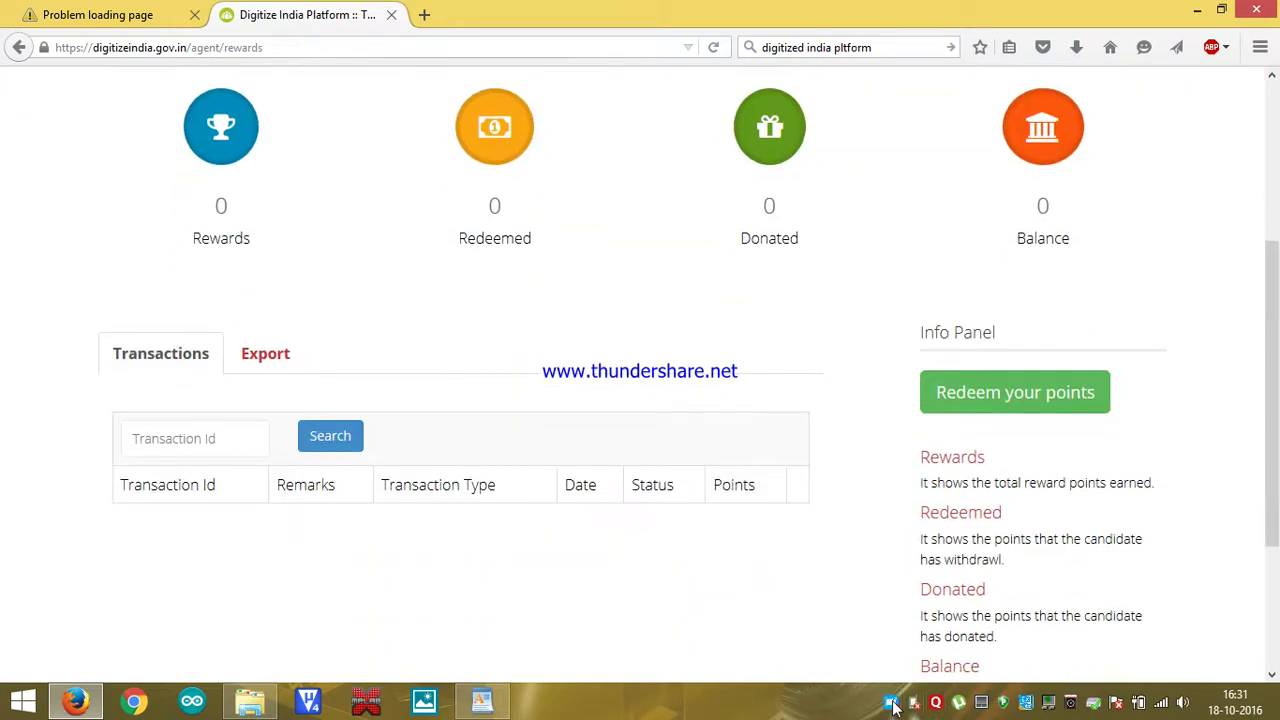
{"action": "right_click", "coordinate": [891, 703]}
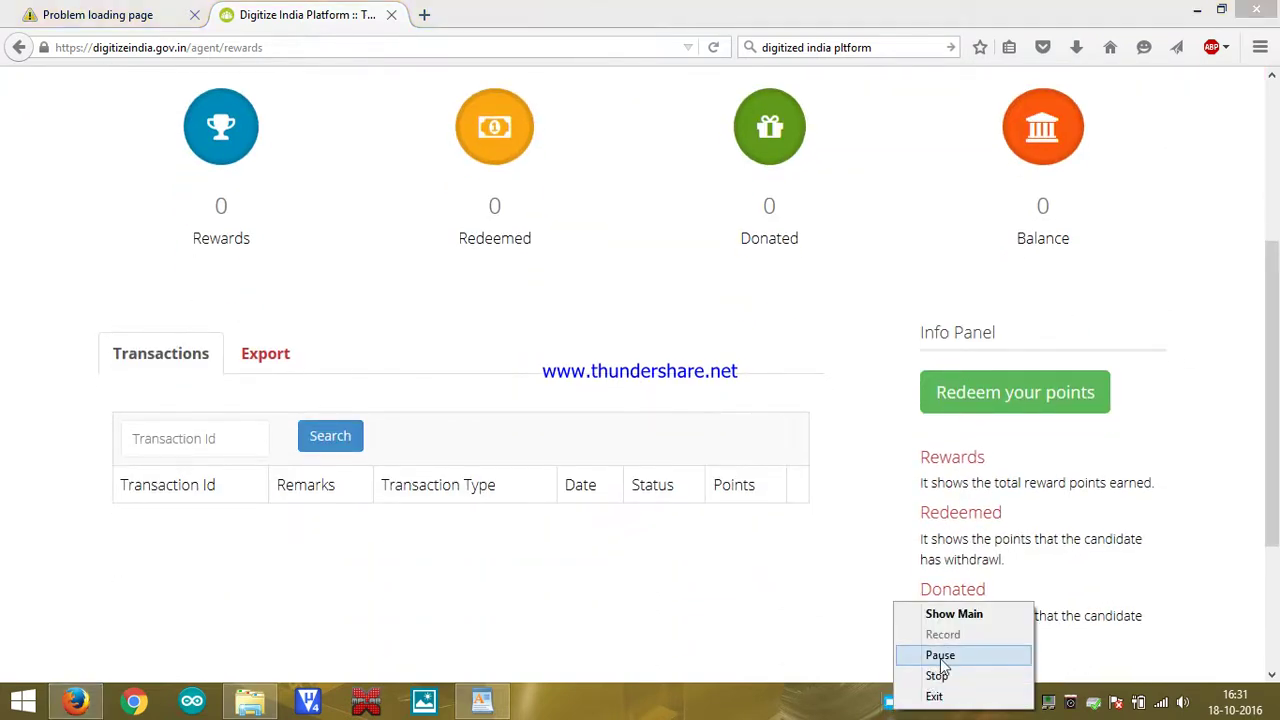
{"action": "left_click", "coordinate": [940, 655]}
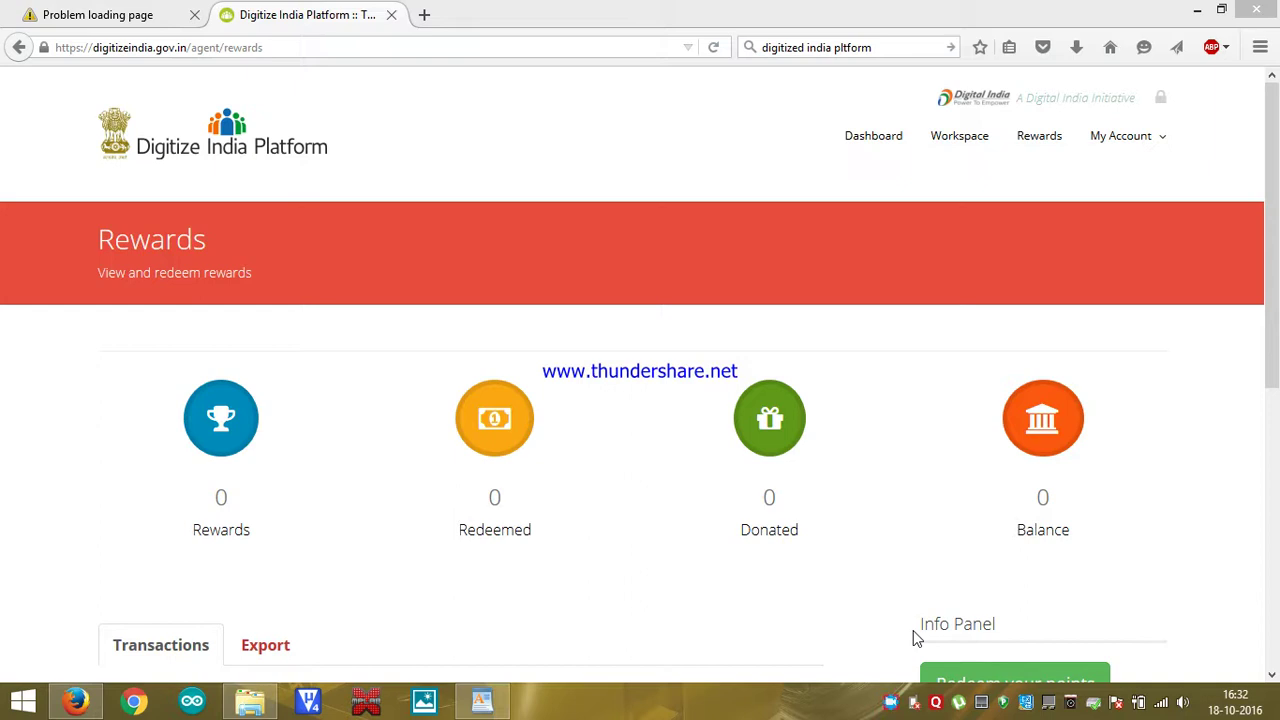
{"action": "right_click", "coordinate": [890, 700]}
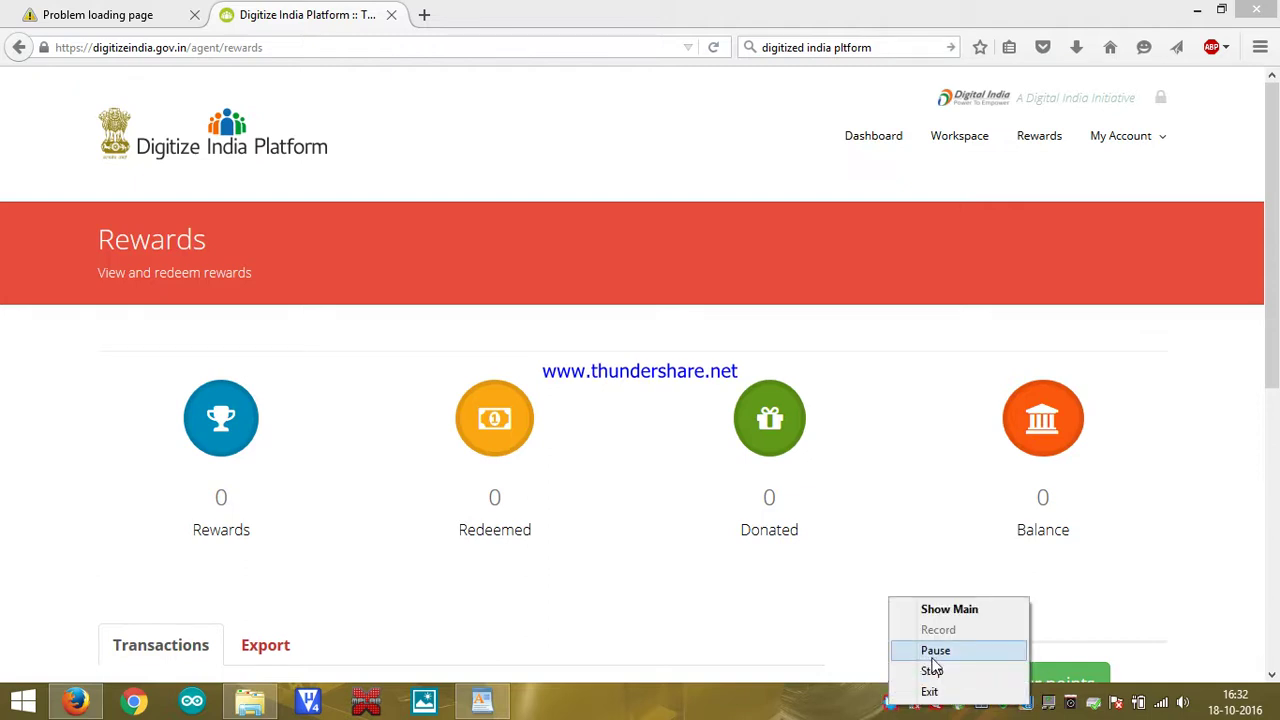